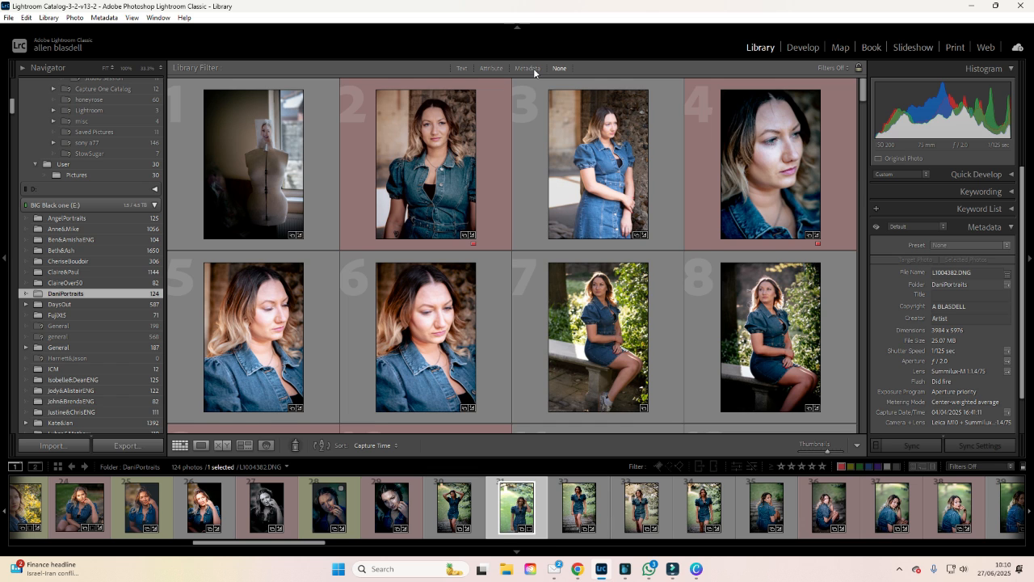
- Filter the portrait folder by metadata to show only the LEICA M10 photos, and turn the library filter back off
left_click(528, 67)
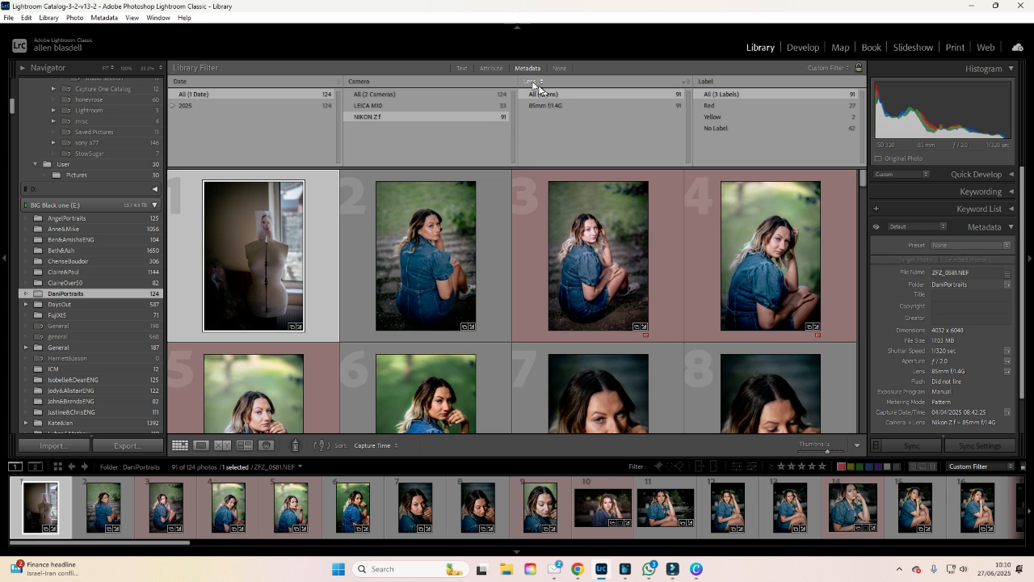
left_click(434, 105)
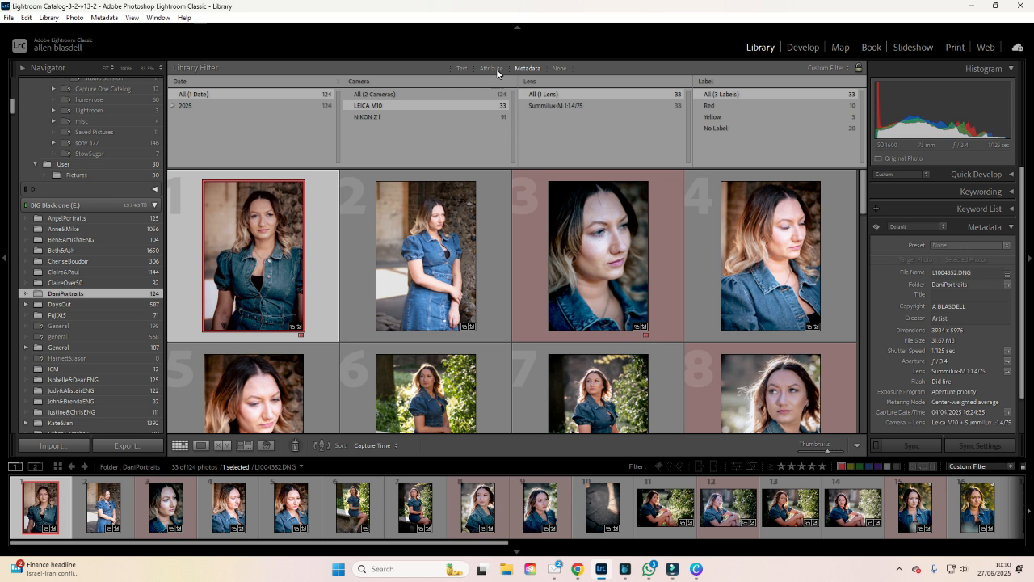
left_click(568, 68)
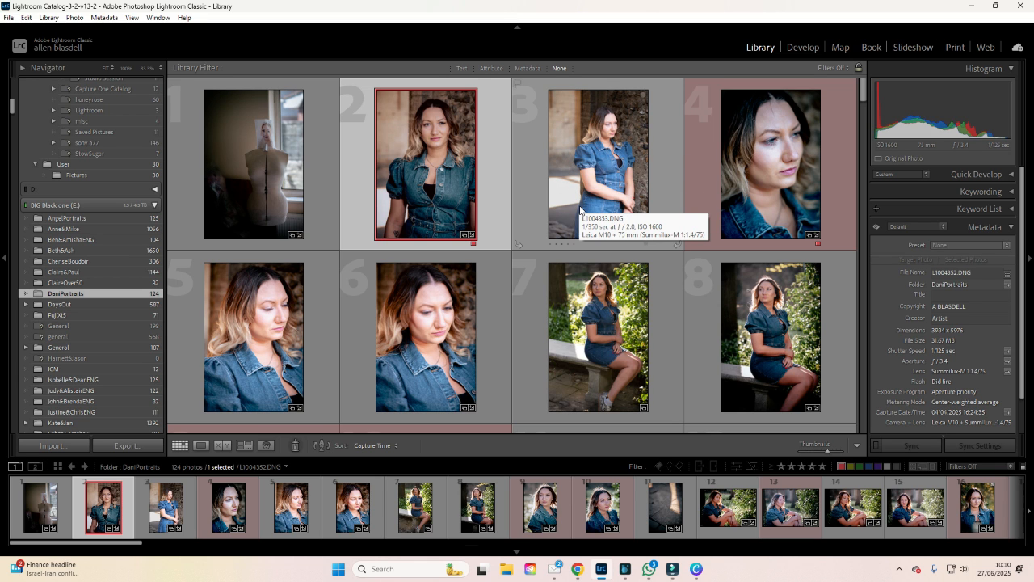
- Find photo L1004366.DNG in the grid, view it in the Develop module and return to the Library
scroll(580, 209, "down", 4)
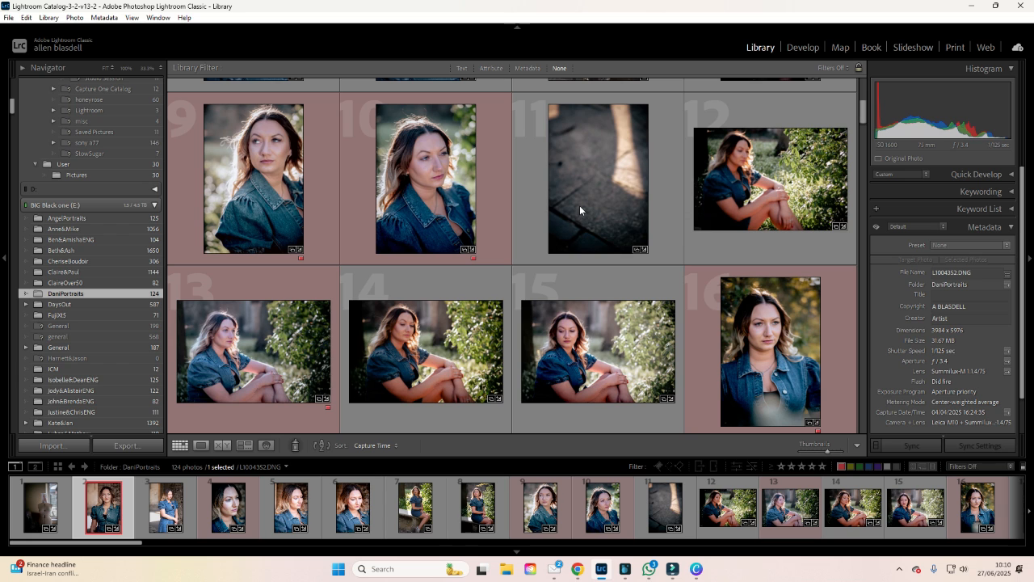
scroll(580, 211, "down", 1)
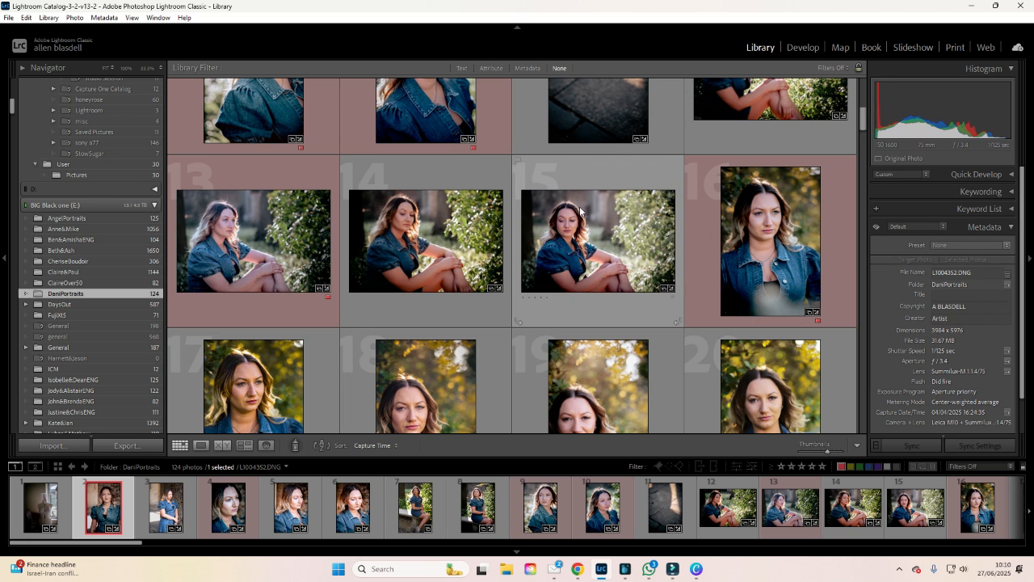
left_click(789, 214)
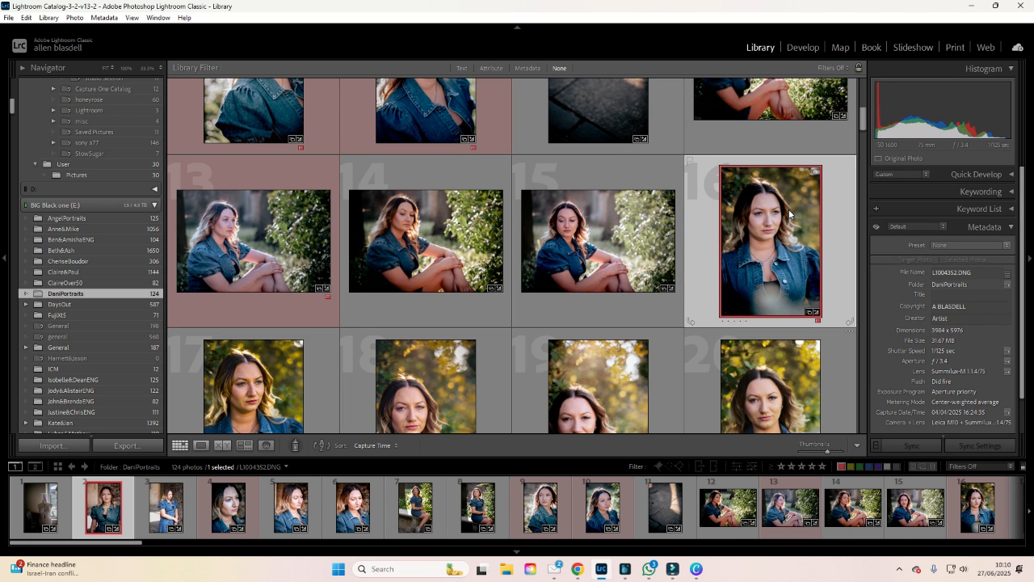
left_click(806, 49)
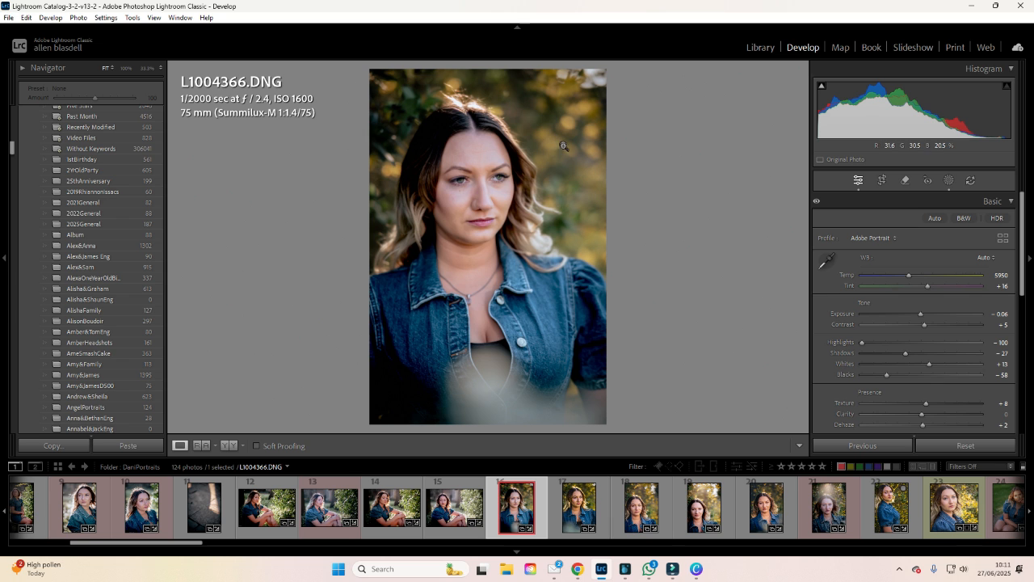
left_click(753, 48)
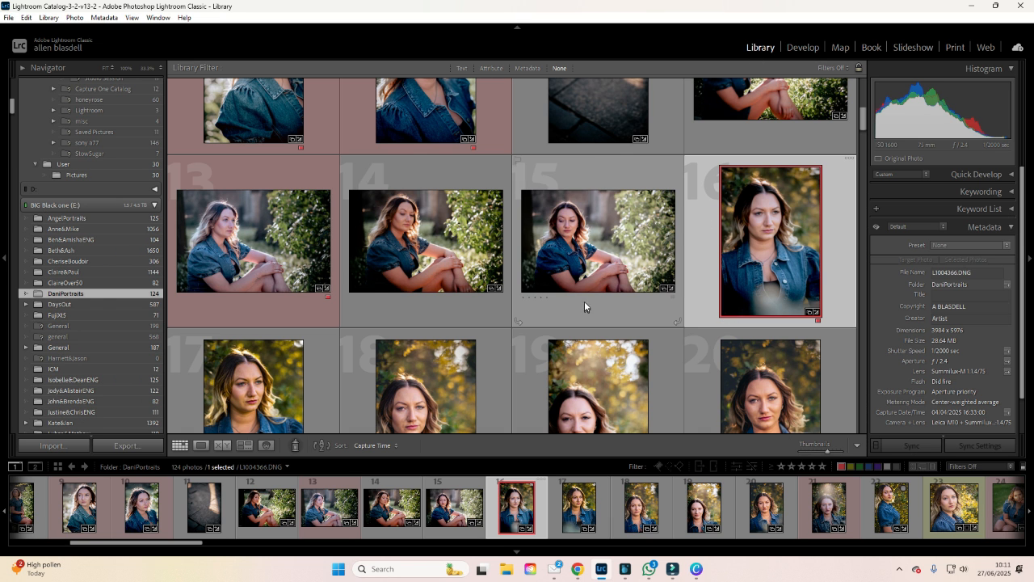
- Select photo L1004371.DNG, view L1004375.DNG in the Develop module and return to the Library
scroll(584, 300, "down", 4)
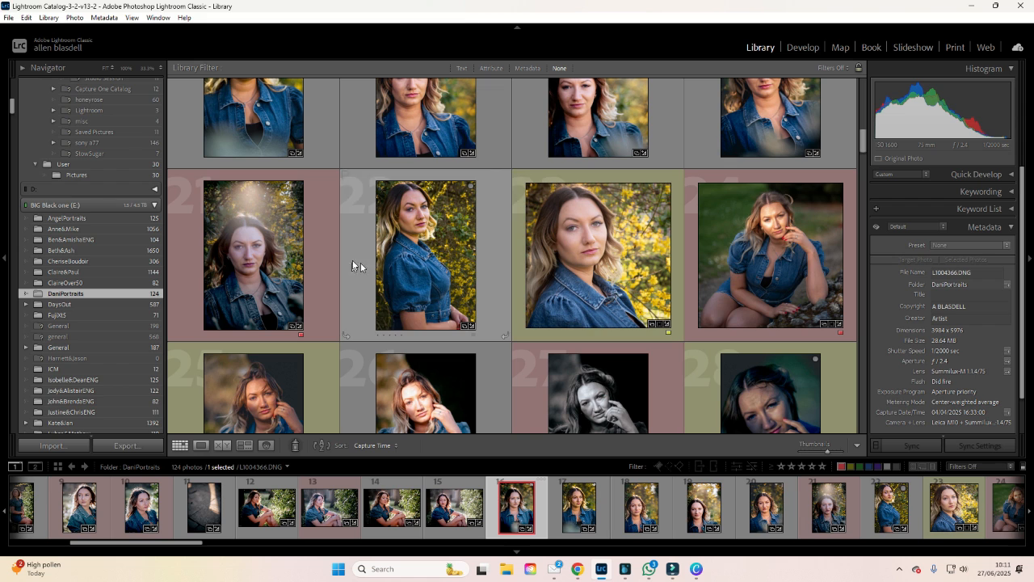
left_click(338, 242)
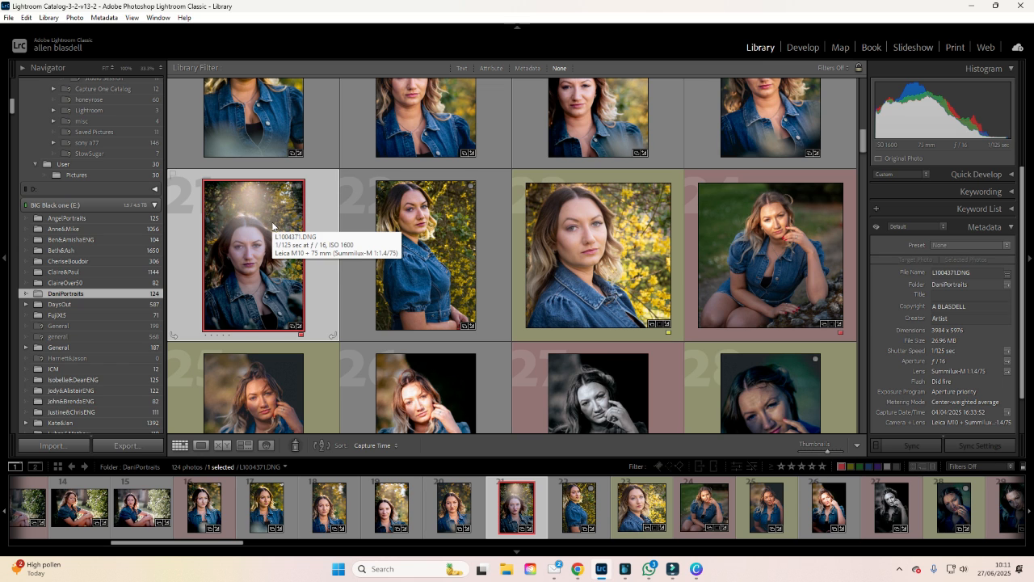
scroll(331, 283, "down", 1)
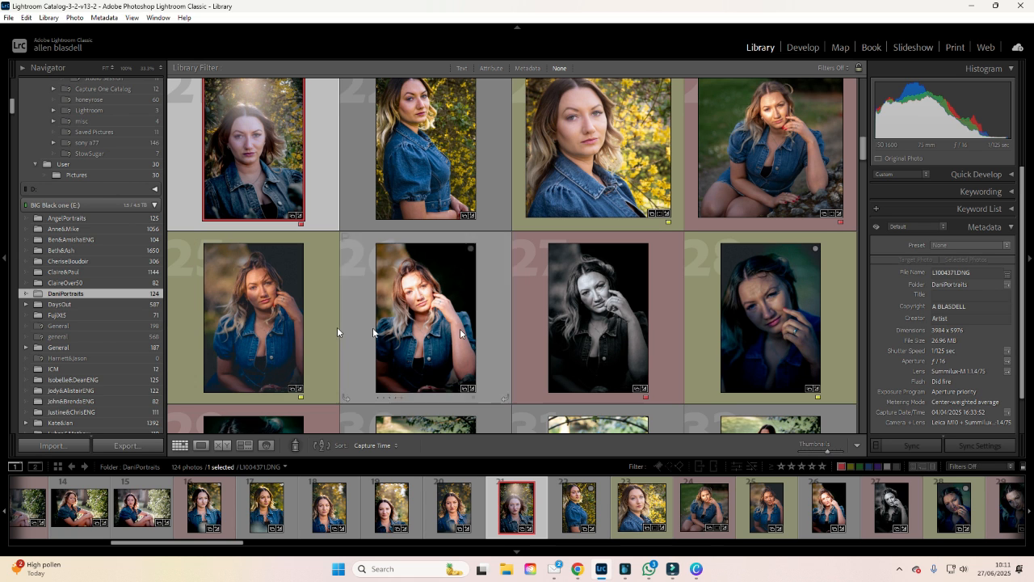
left_click(250, 309)
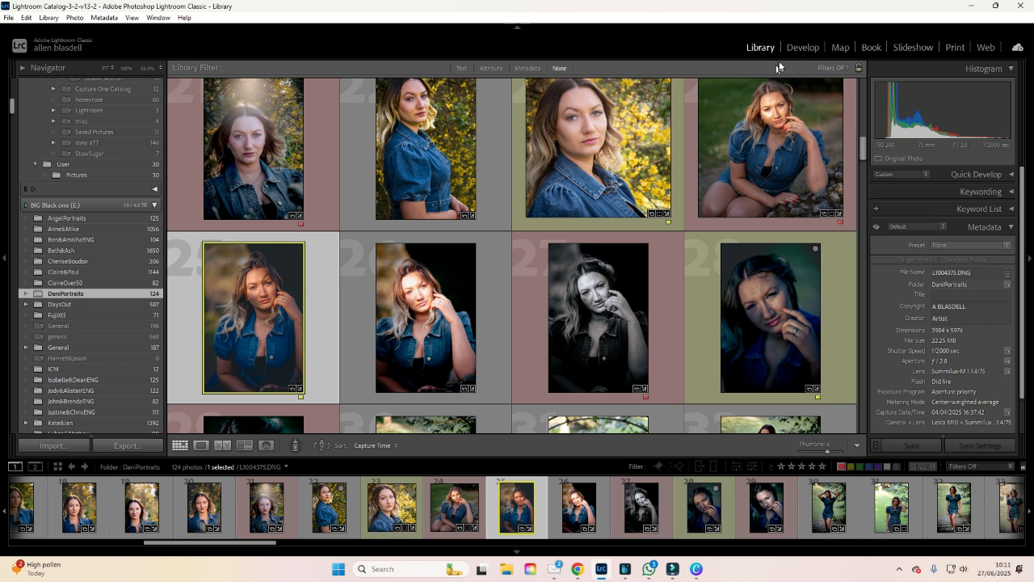
left_click(811, 47)
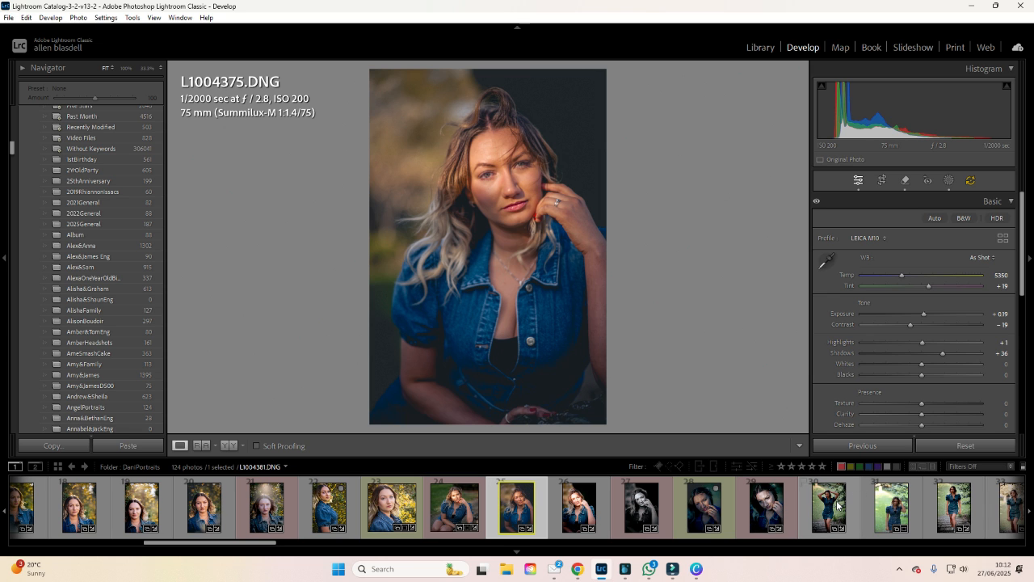
left_click(758, 53)
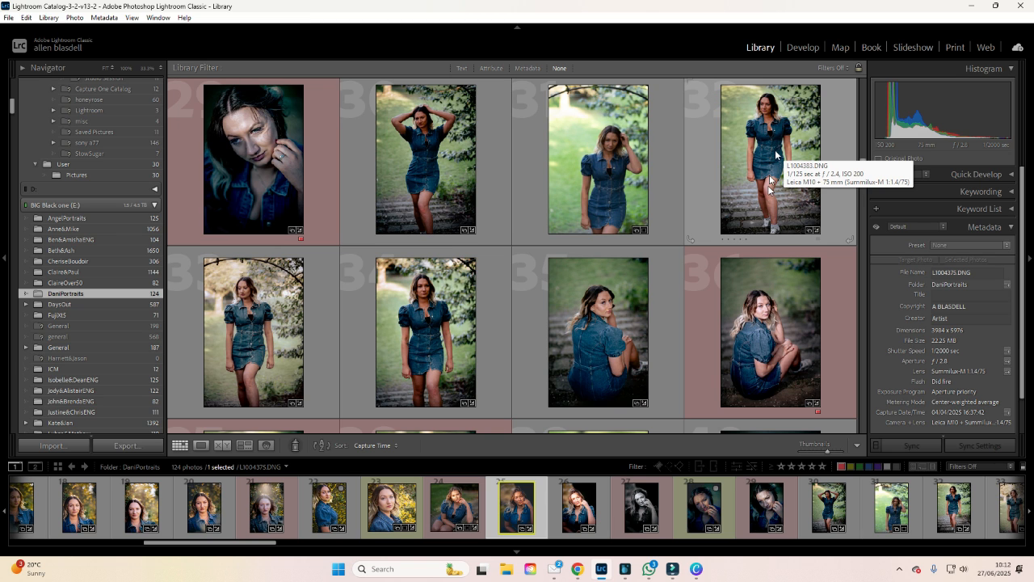
- Browse the remaining portraits in the folder's grid to review the shots and their colour labels
scroll(717, 235, "down", 2)
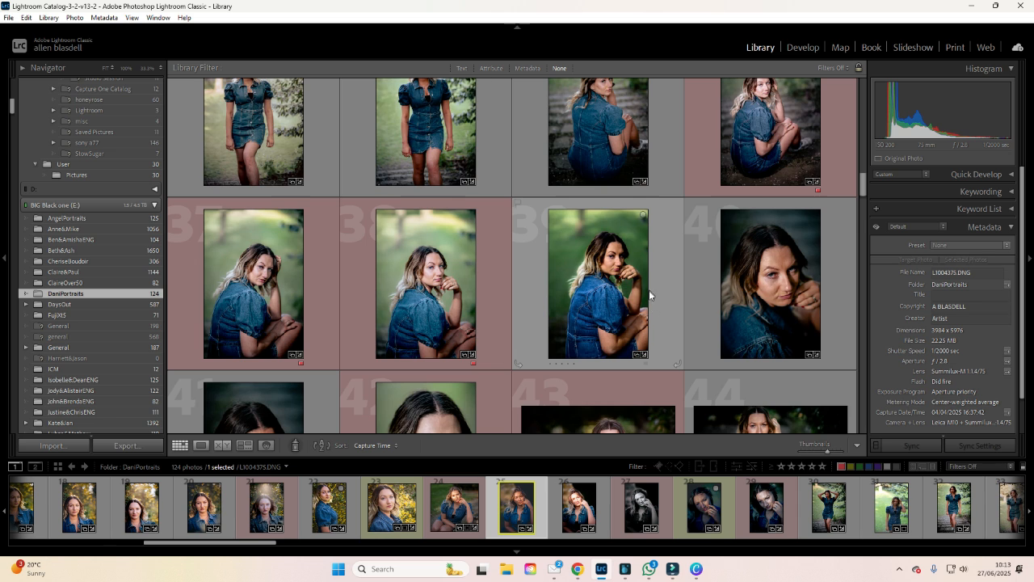
scroll(649, 293, "down", 5)
scroll(649, 302, "down", 4)
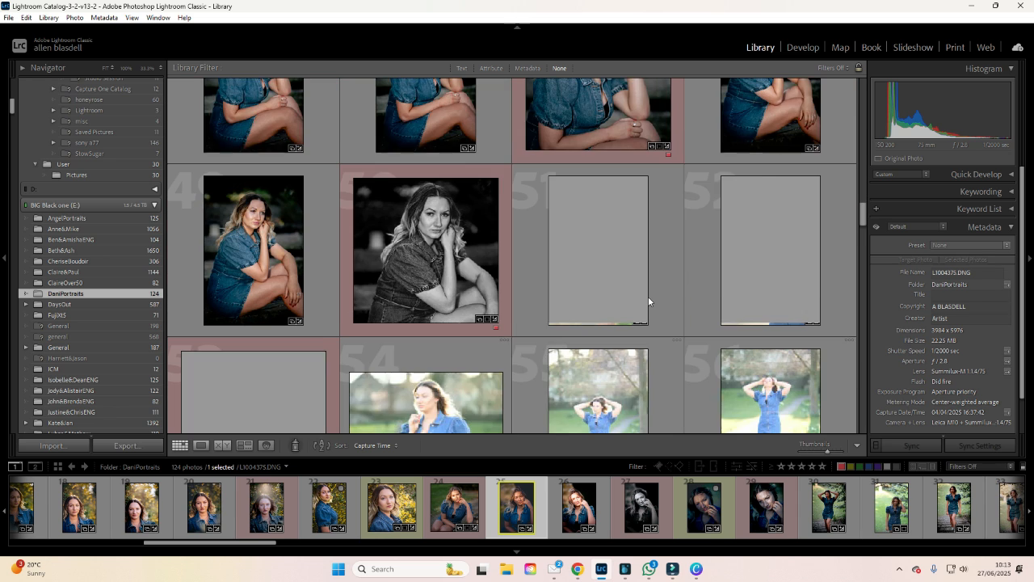
scroll(648, 297, "down", 6)
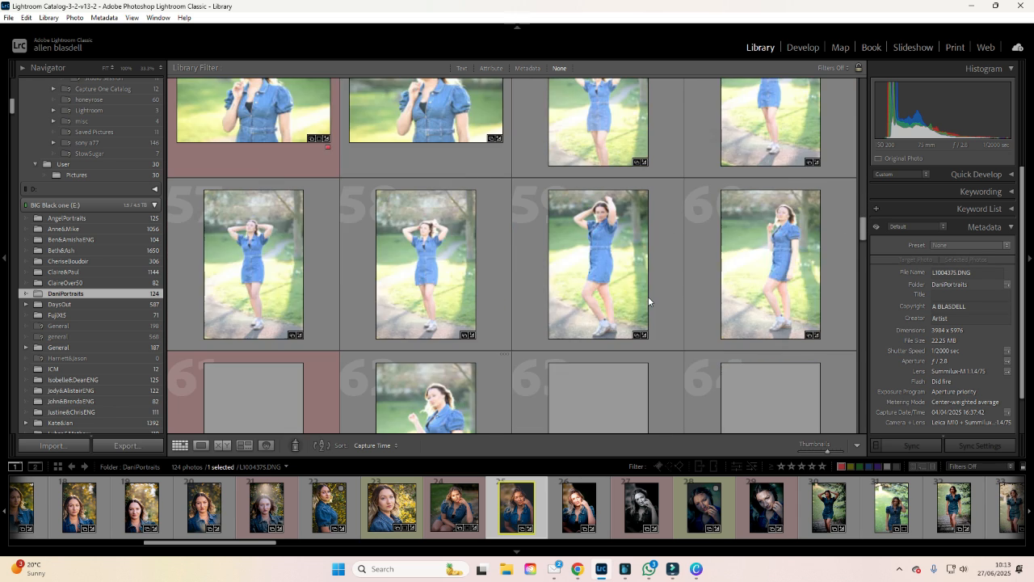
scroll(642, 268, "up", 8)
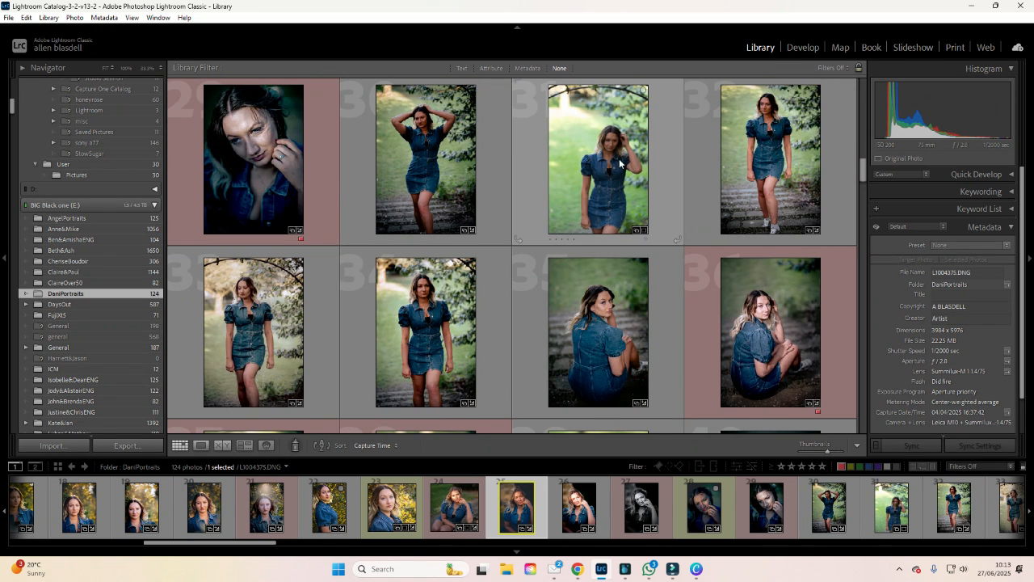
scroll(620, 258, "up", 2)
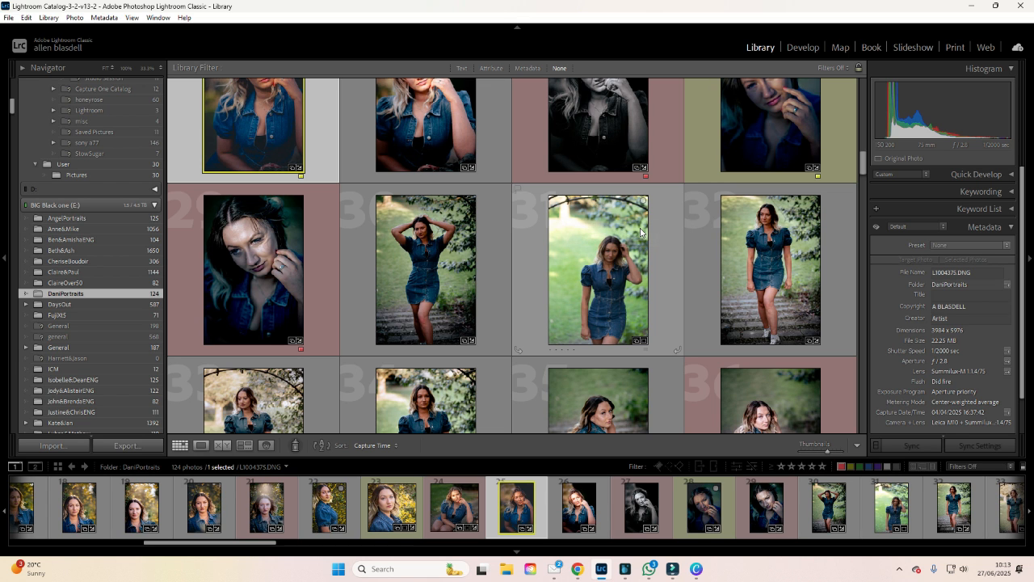
scroll(639, 230, "down", 4)
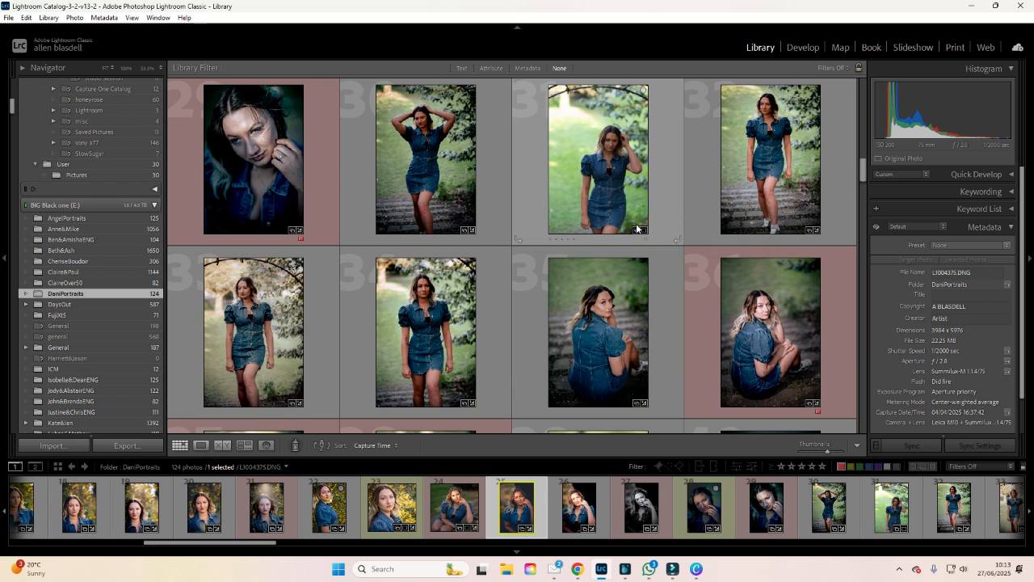
scroll(636, 223, "down", 4)
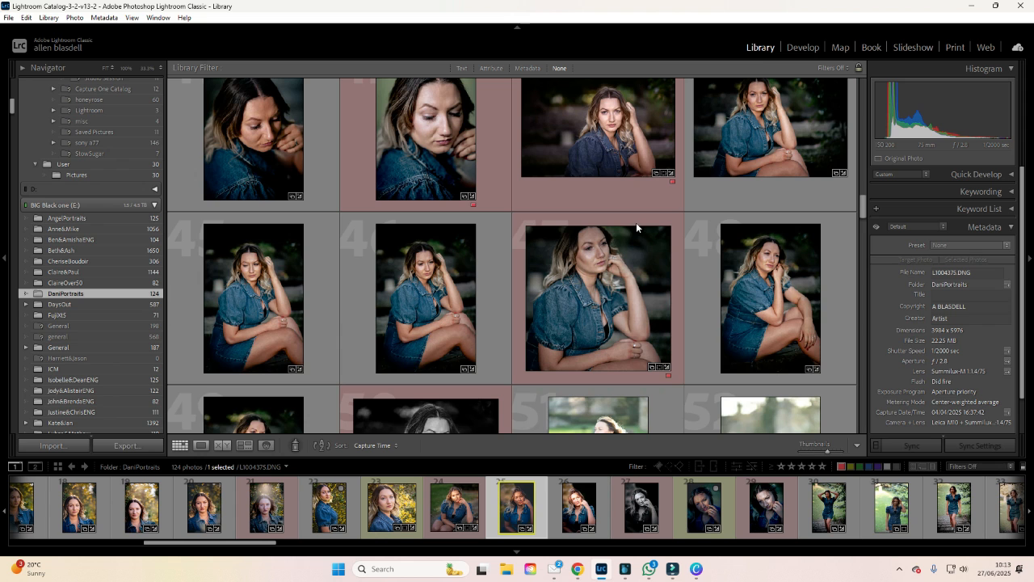
scroll(636, 223, "down", 3)
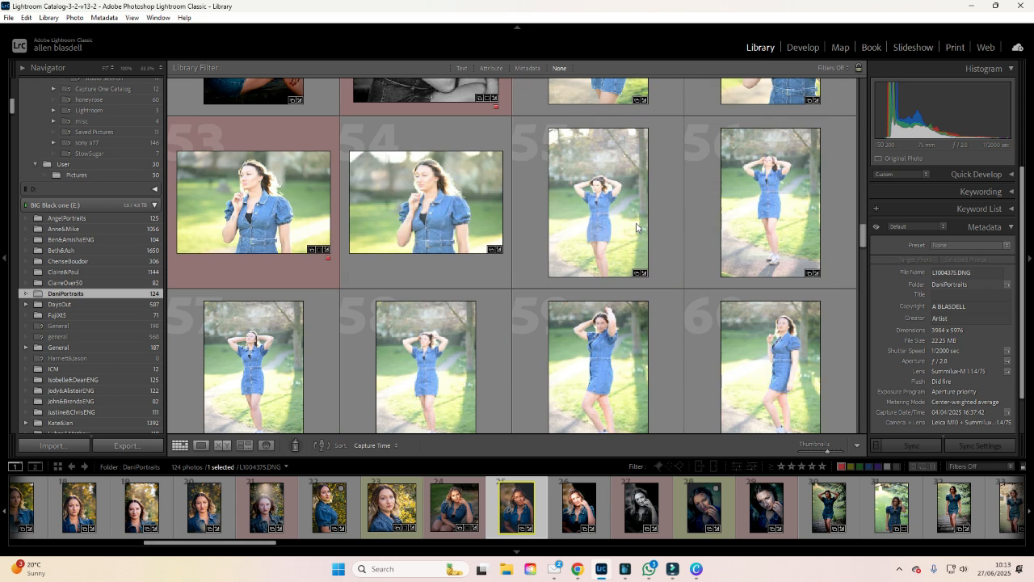
scroll(636, 228, "down", 5)
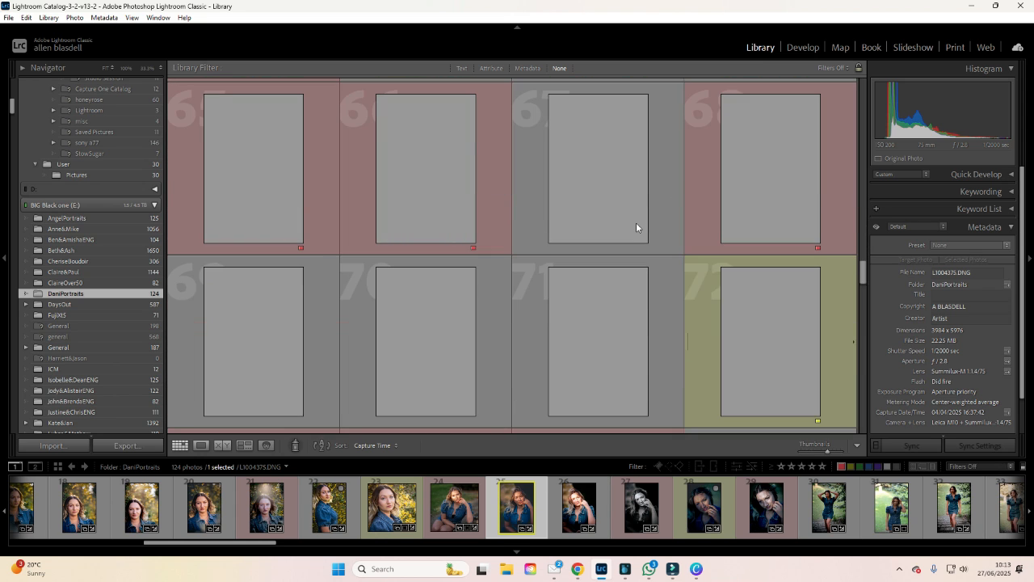
scroll(636, 228, "down", 5)
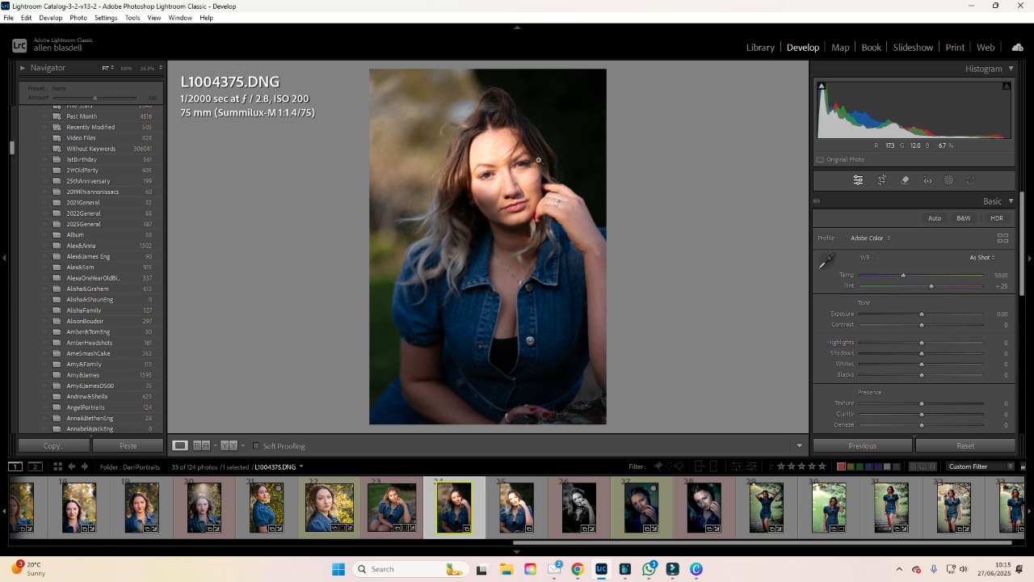
- Zoom in to 100% on the woman's face in L1004375.DNG to inspect both eyes, and return to the fitted view
left_click(494, 175)
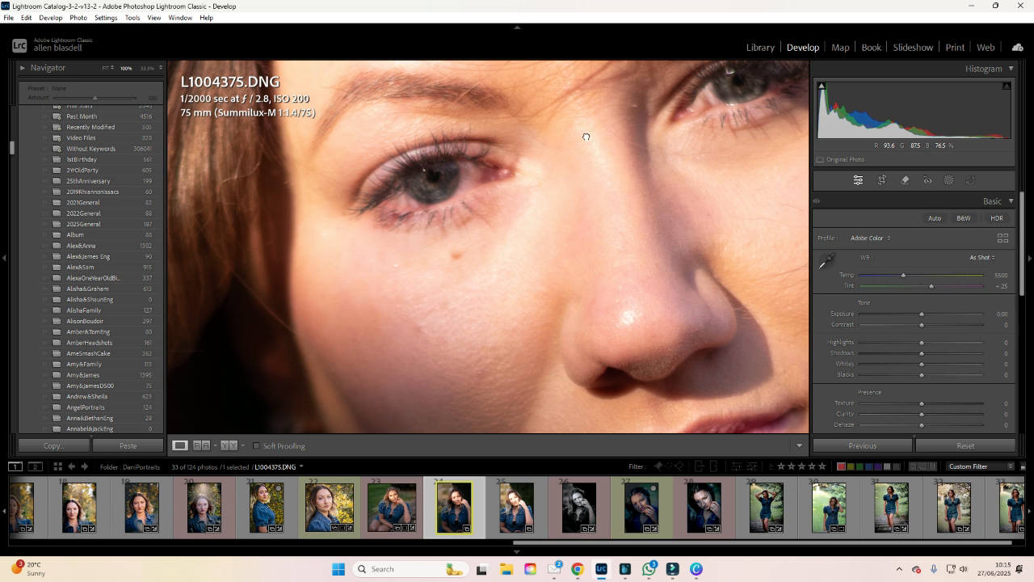
left_click_drag(587, 137, 520, 197)
left_click(674, 189)
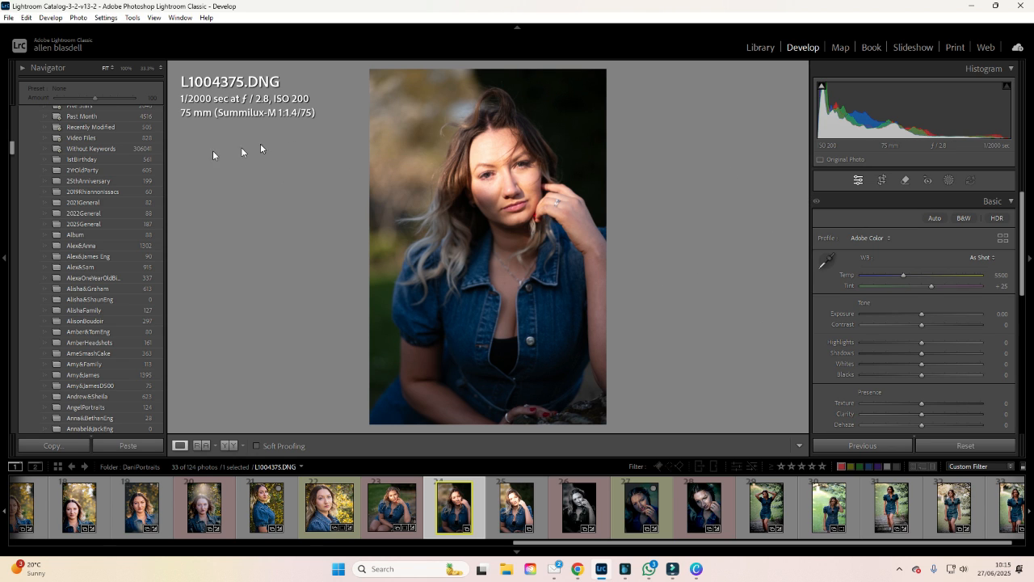
- Apply the user preset WeddinhJune25 to L1004375.DNG
scroll(114, 177, "up", 5)
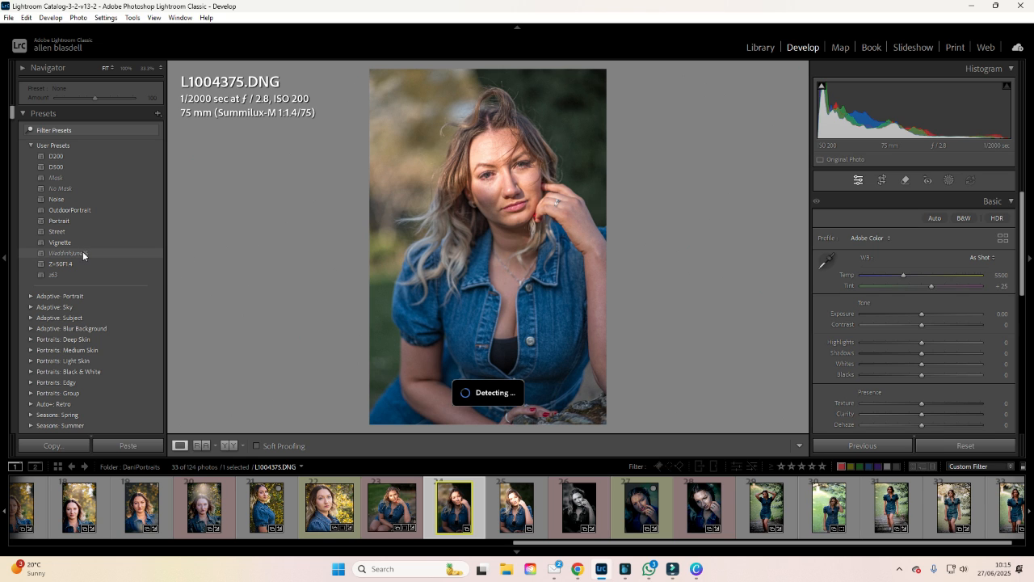
left_click(83, 252)
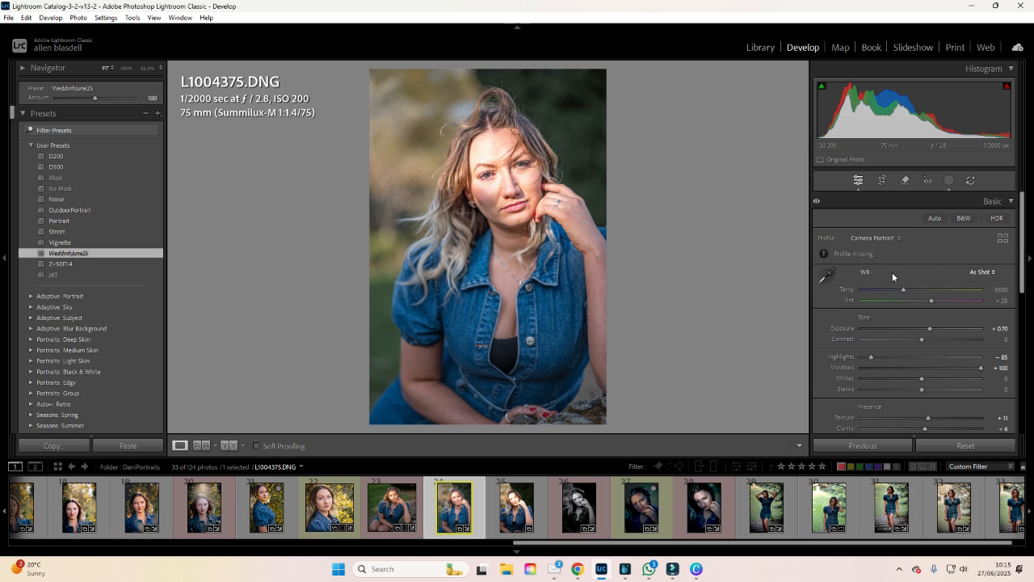
- Try the Auto and Daylight white balance settings on the portrait, and restore As Shot
left_click(979, 273)
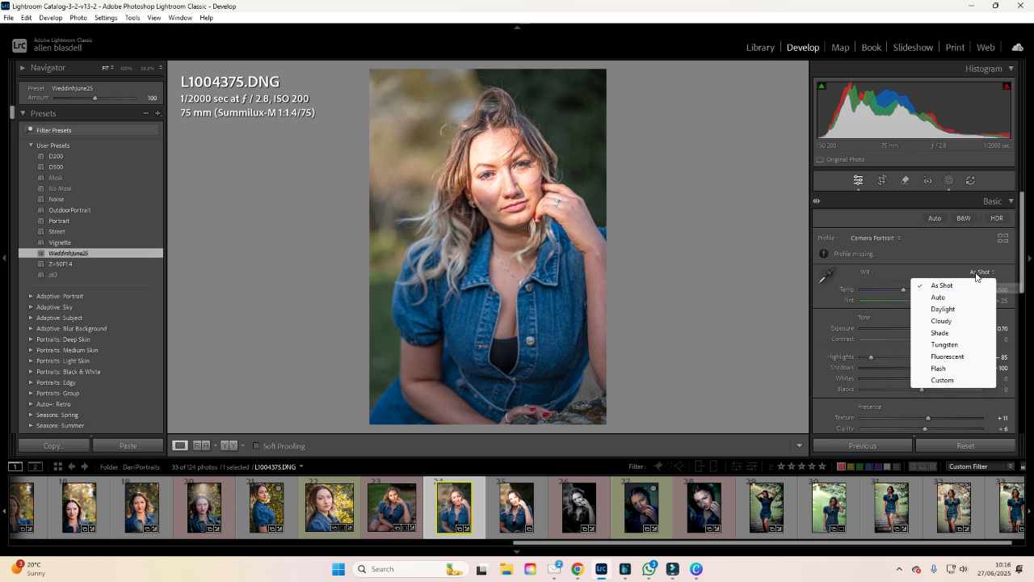
left_click(942, 298)
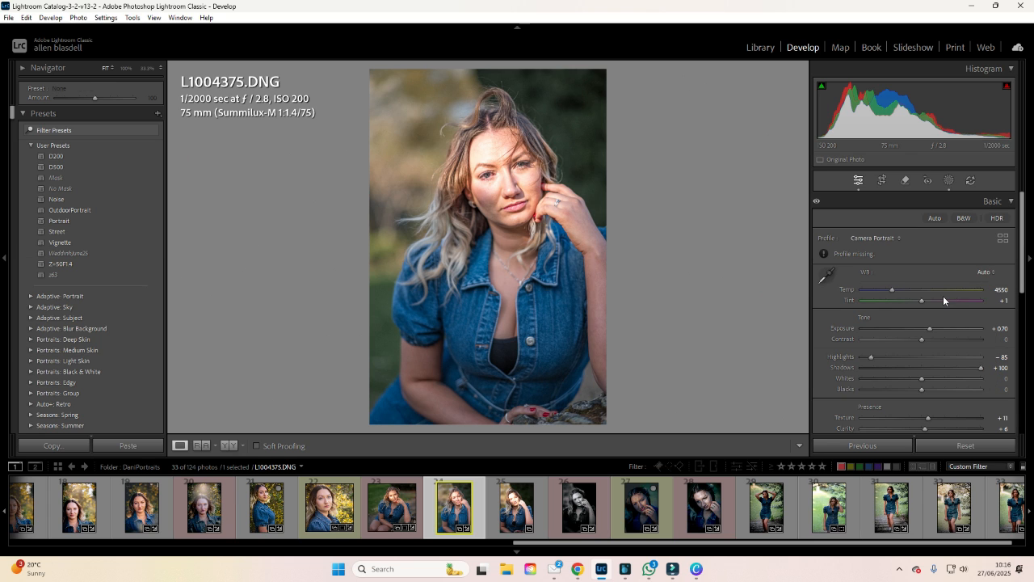
left_click(986, 273)
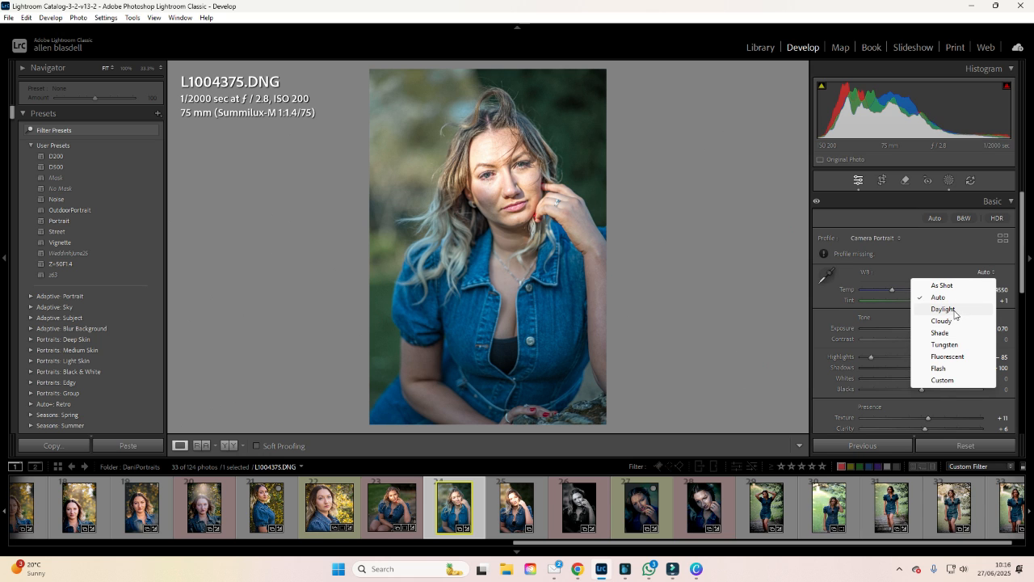
left_click(954, 310)
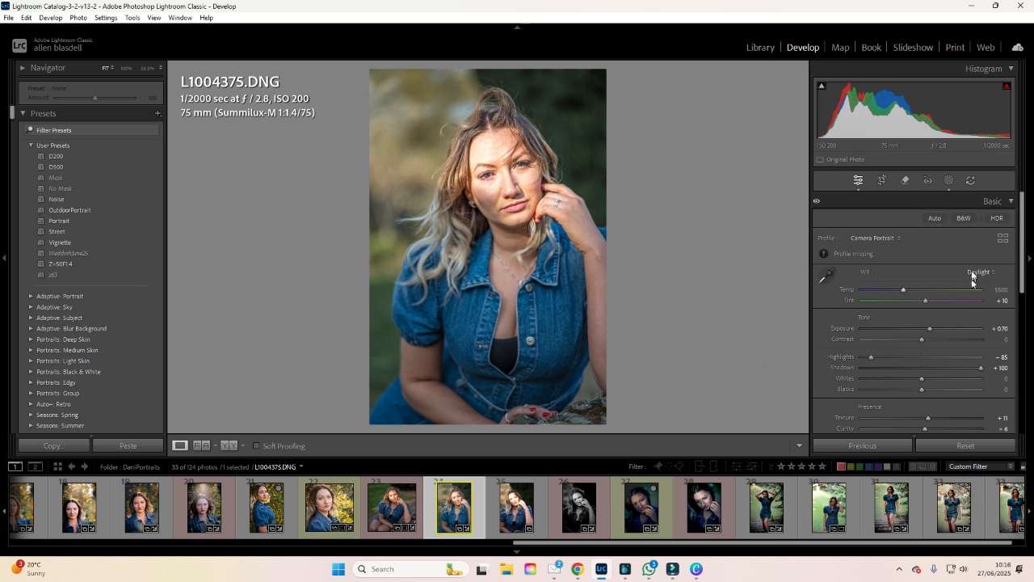
left_click(973, 275)
left_click(965, 285)
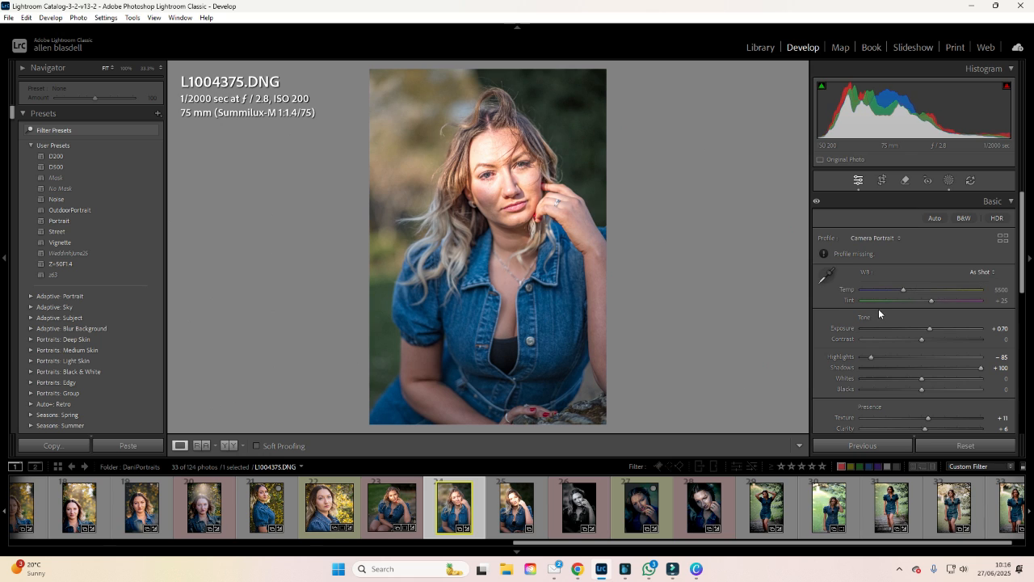
- Set the portrait's Exposure to +0.20
scroll(887, 315, "down", 2)
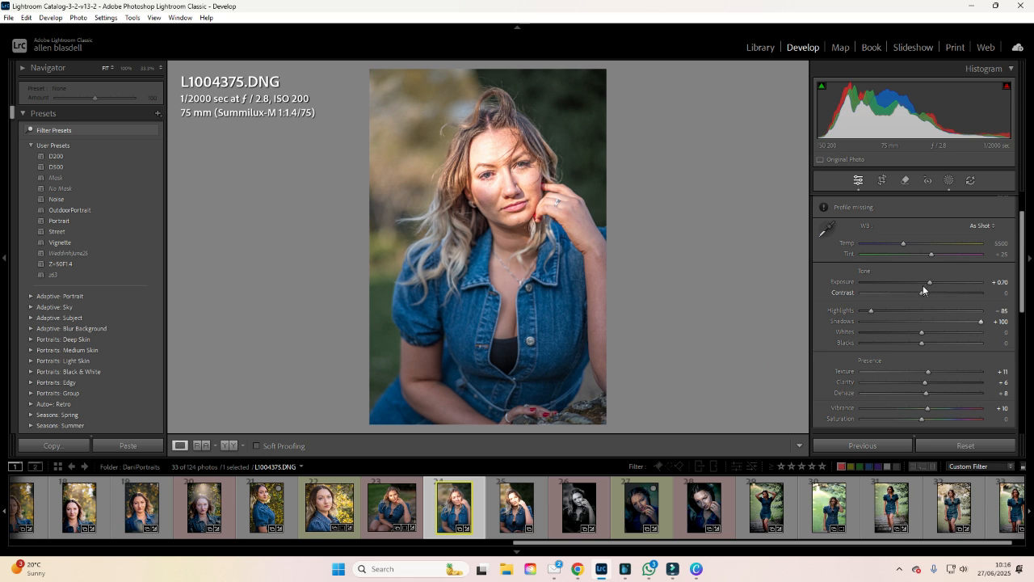
left_click_drag(930, 281, 923, 281)
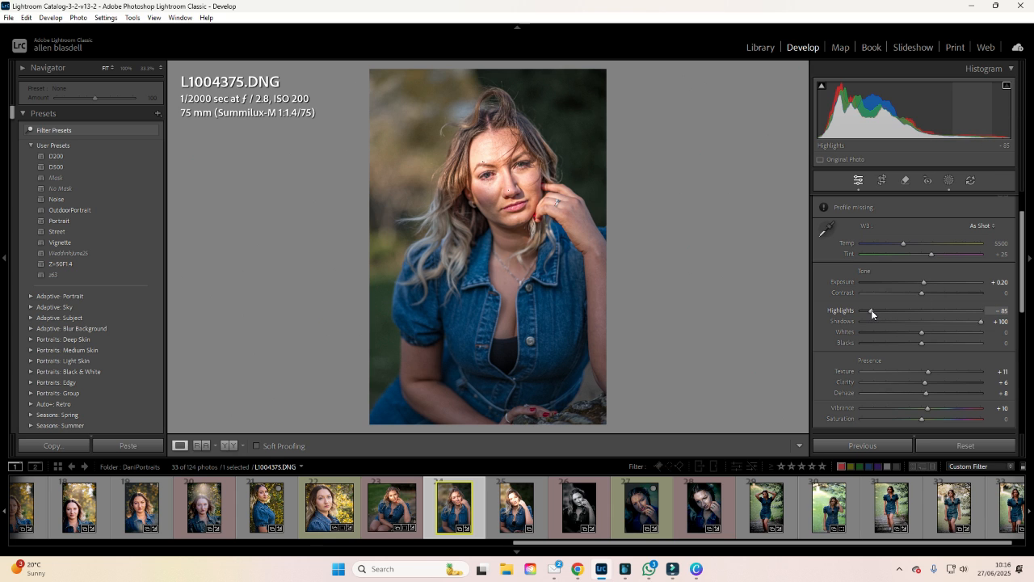
- Try brighter Highlights on the portrait, then set Highlights to -100 and Shadows to +36
left_click_drag(903, 310, 946, 310)
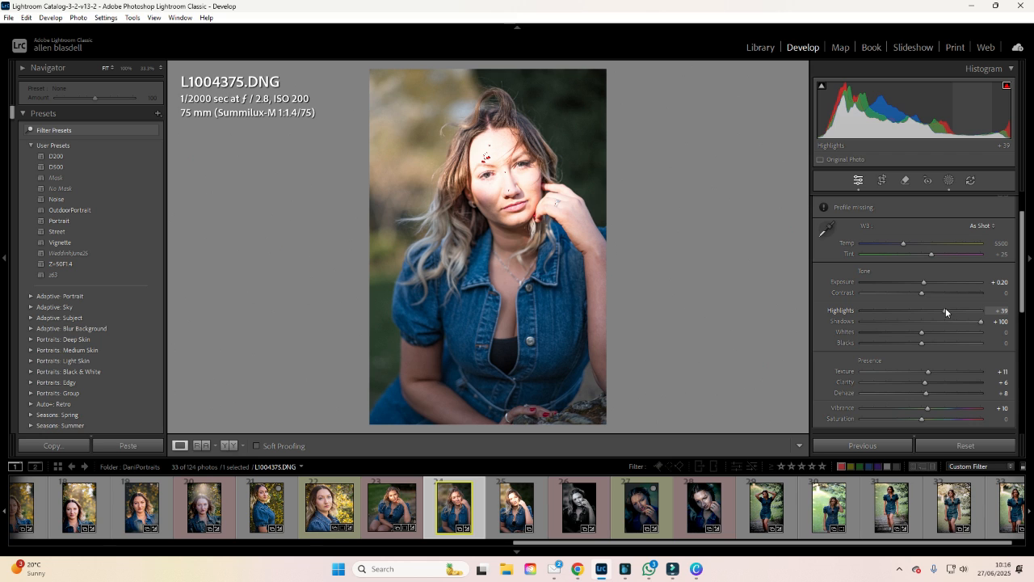
left_click_drag(939, 310, 939, 309)
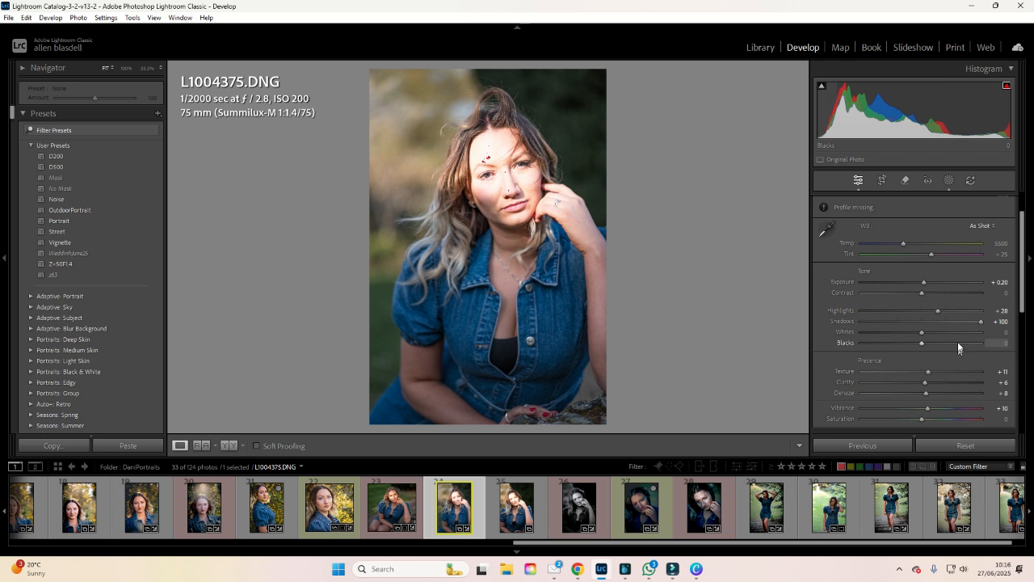
left_click_drag(938, 310, 833, 316)
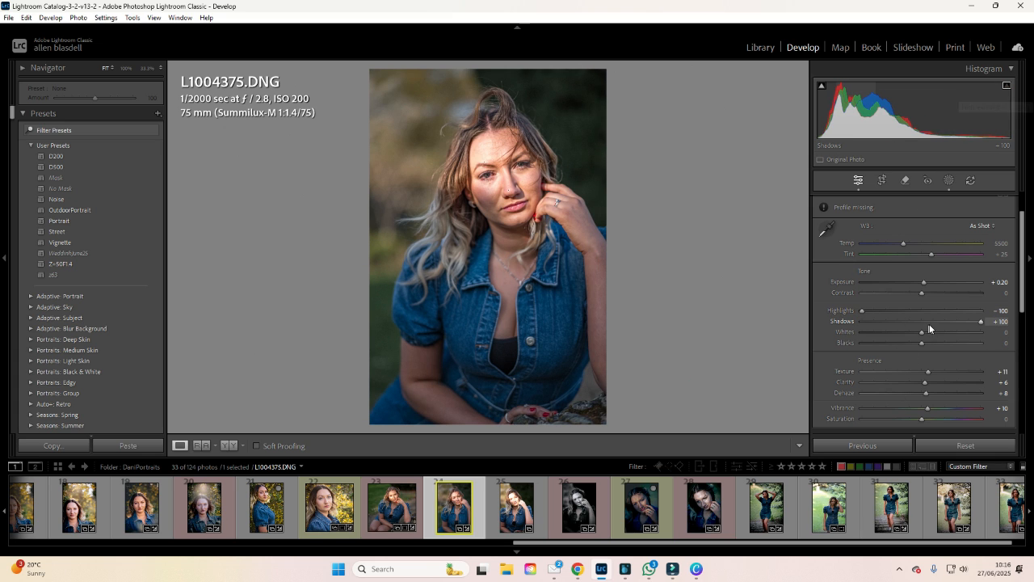
left_click_drag(980, 322, 927, 320)
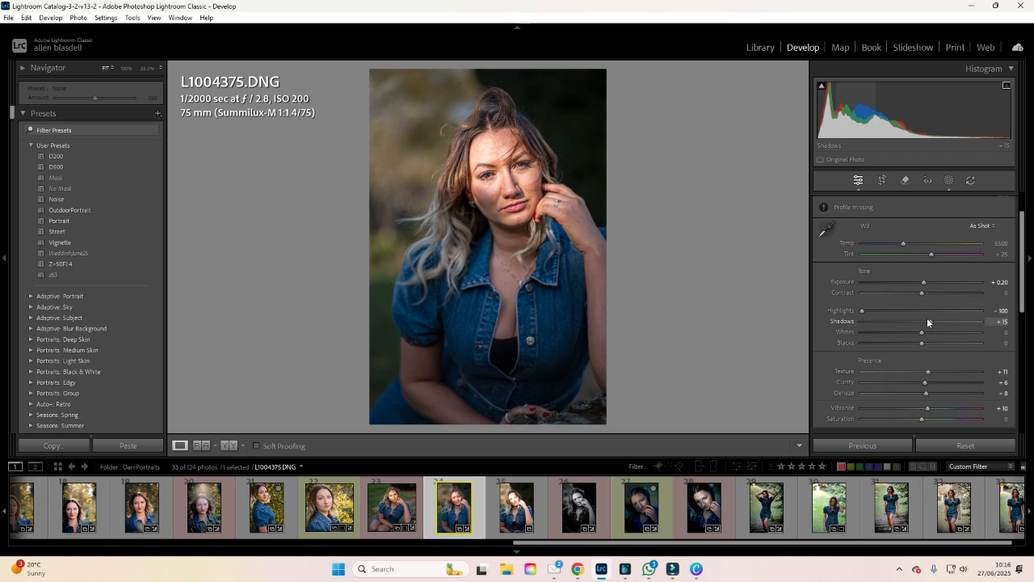
scroll(931, 340, "down", 1)
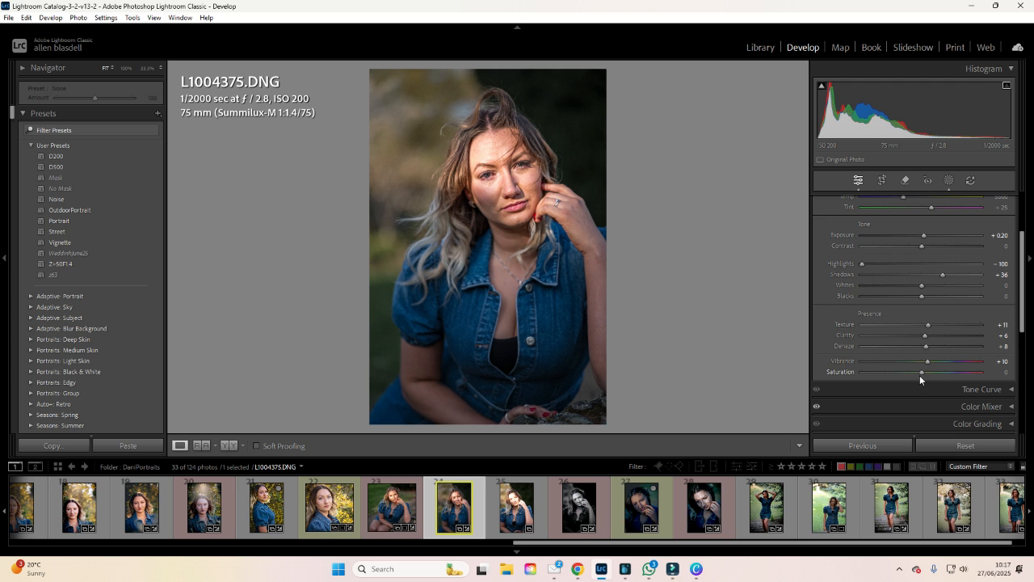
- Examine the Tone Curve, the Color Mixer's hue, saturation and luminance settings, and the Color Grading wheels for the portrait
left_click_drag(1020, 276, 1020, 327)
scroll(1009, 273, "down", 1)
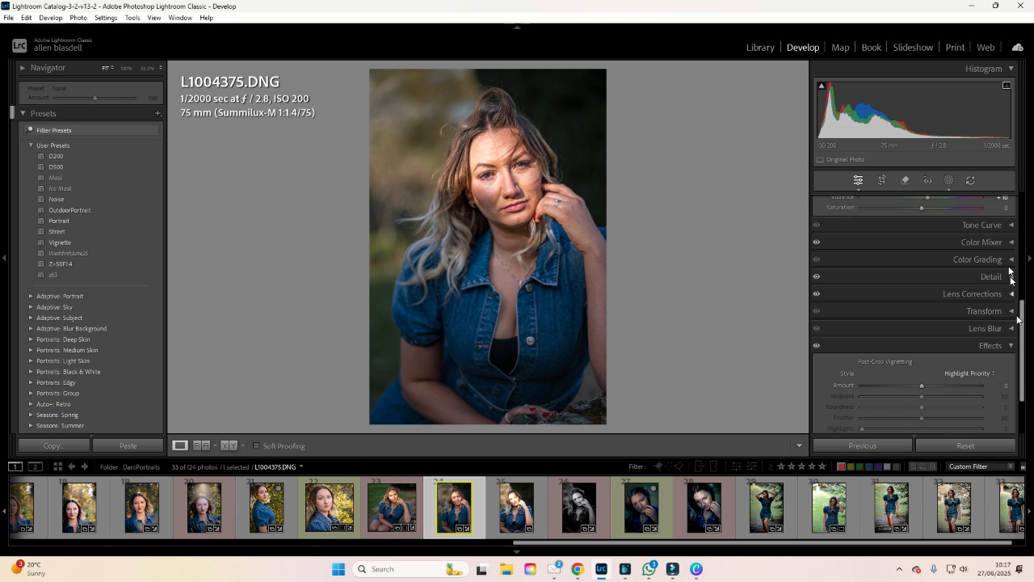
left_click(1012, 226)
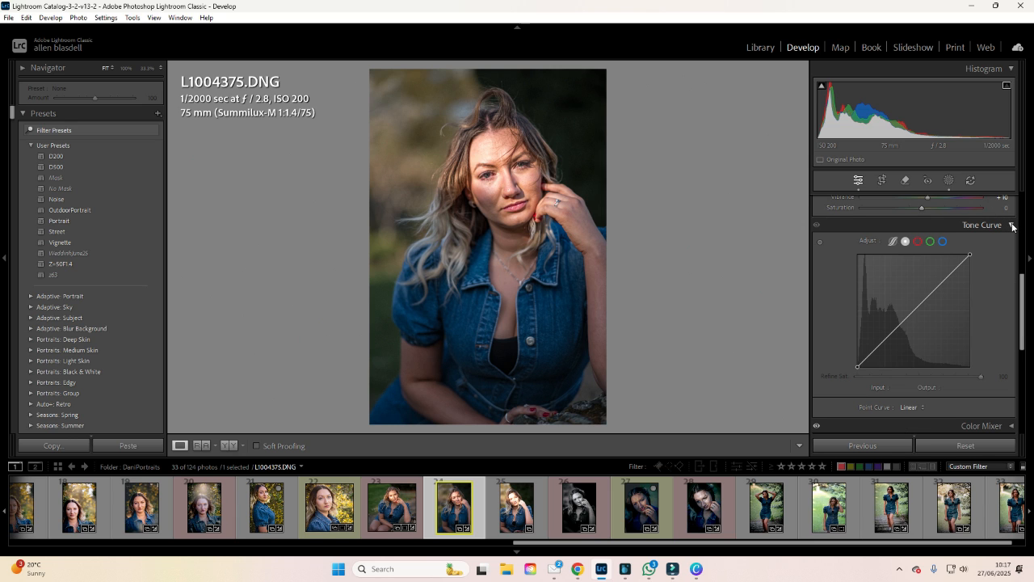
left_click(1012, 225)
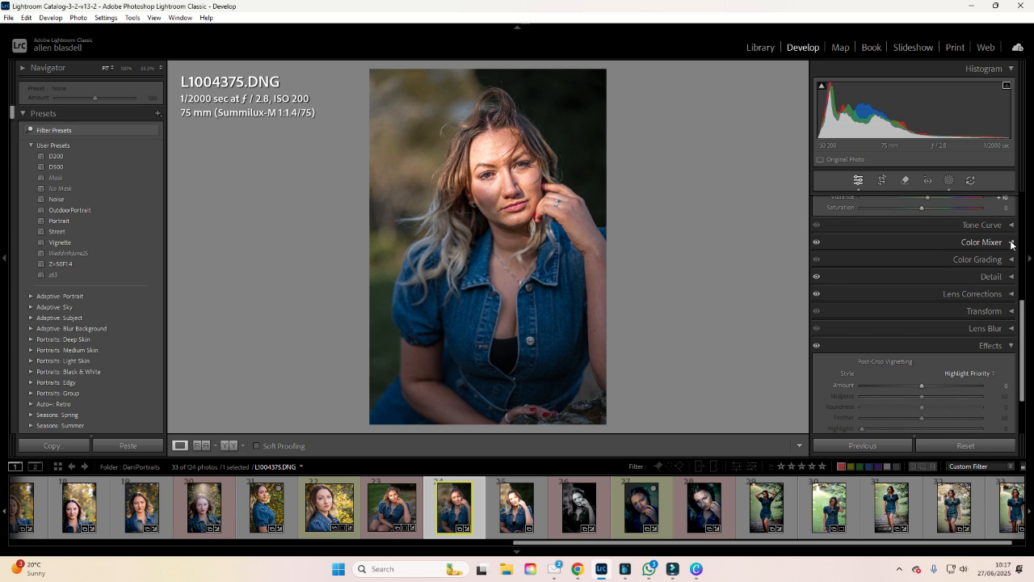
left_click(1011, 243)
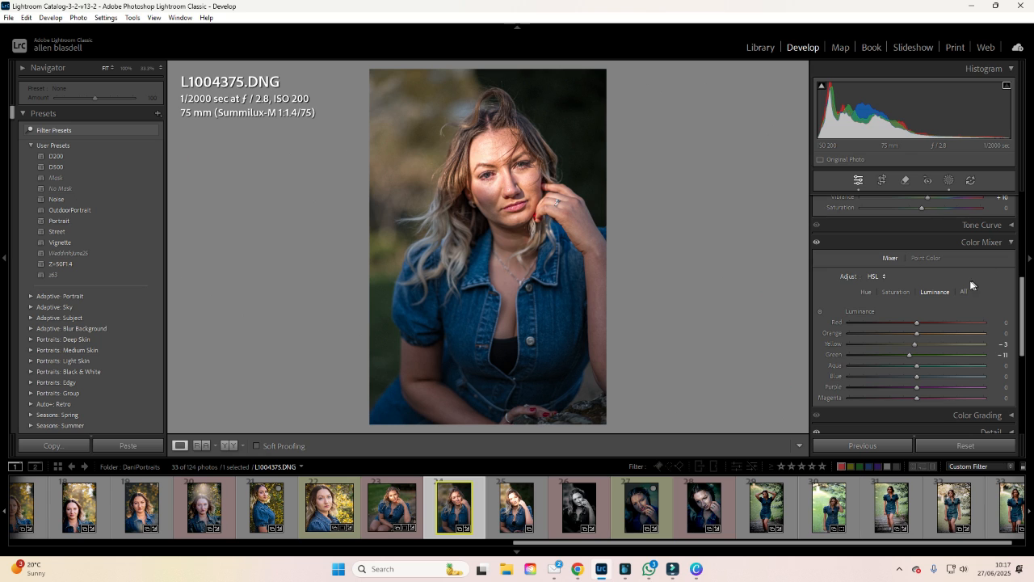
left_click(866, 290)
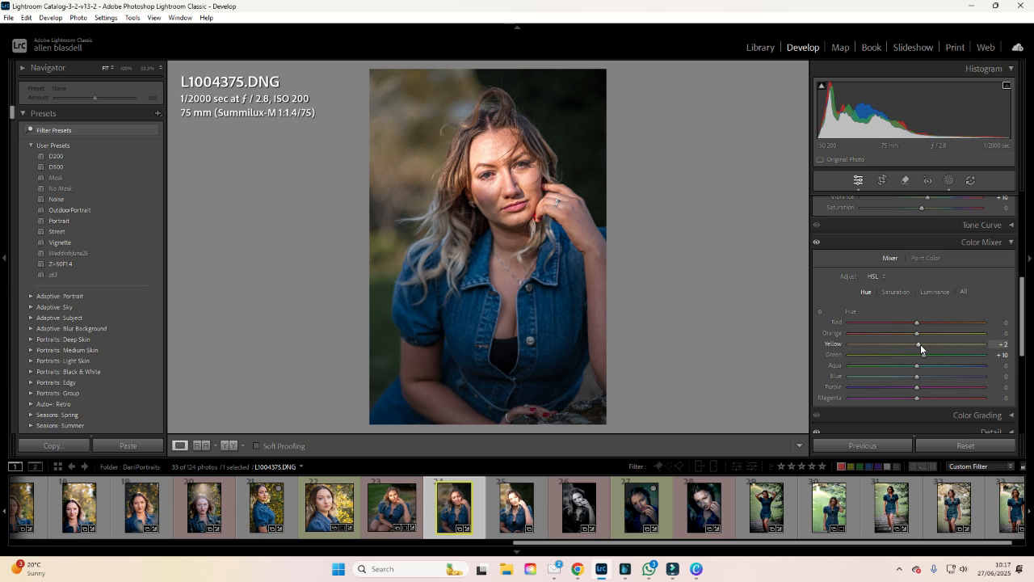
left_click(894, 292)
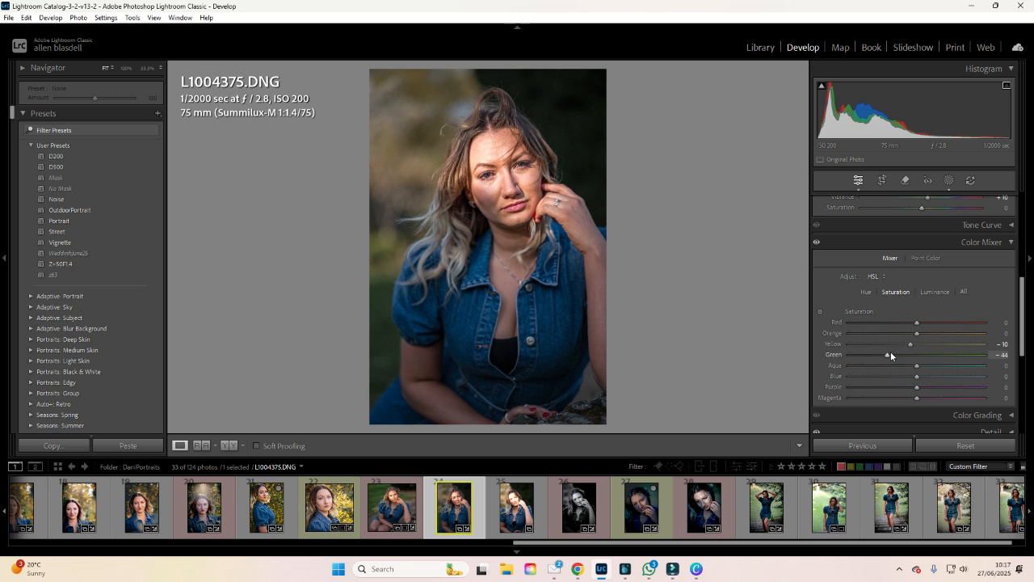
left_click(939, 292)
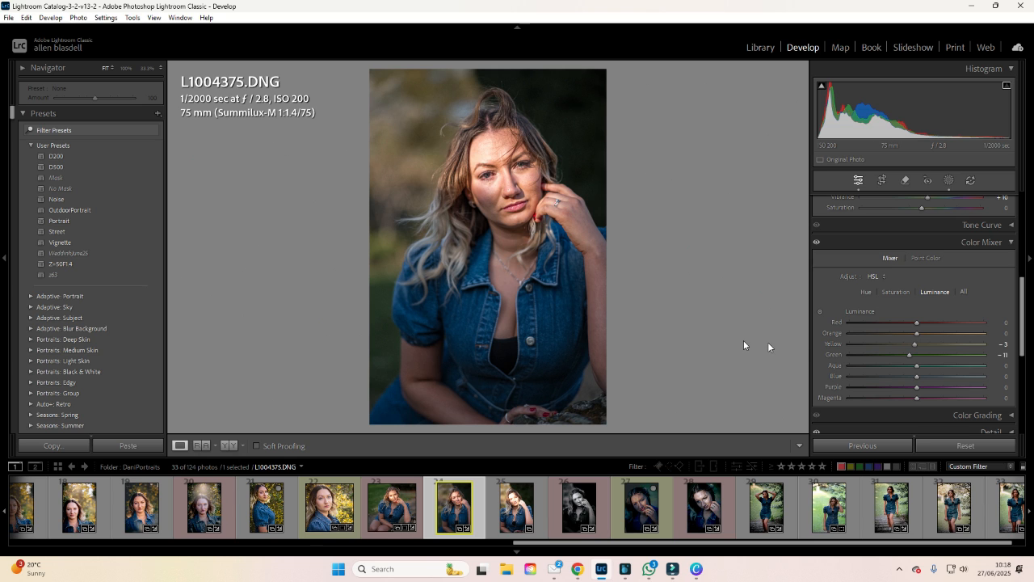
left_click_drag(1023, 288, 1023, 339)
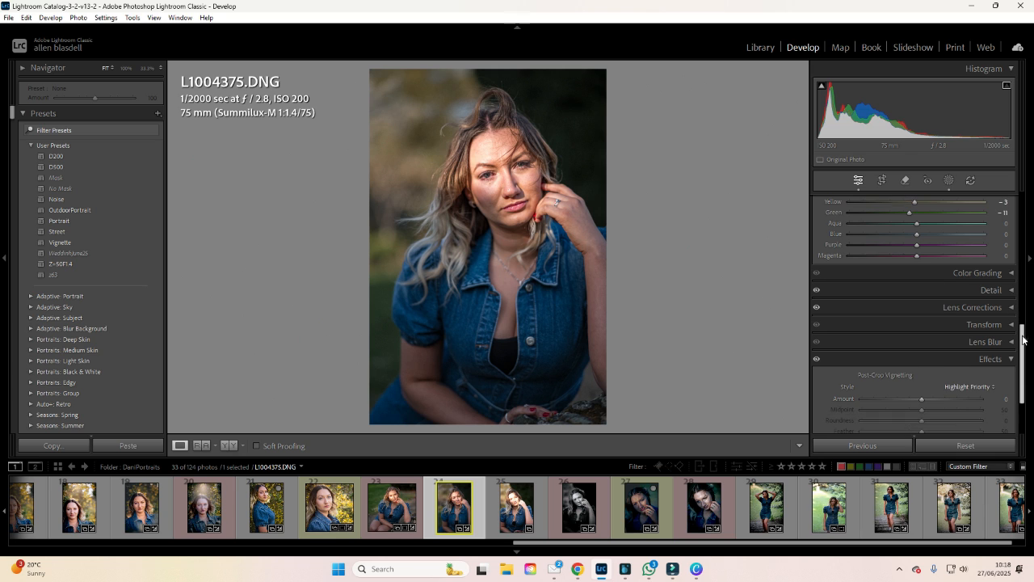
left_click(1010, 273)
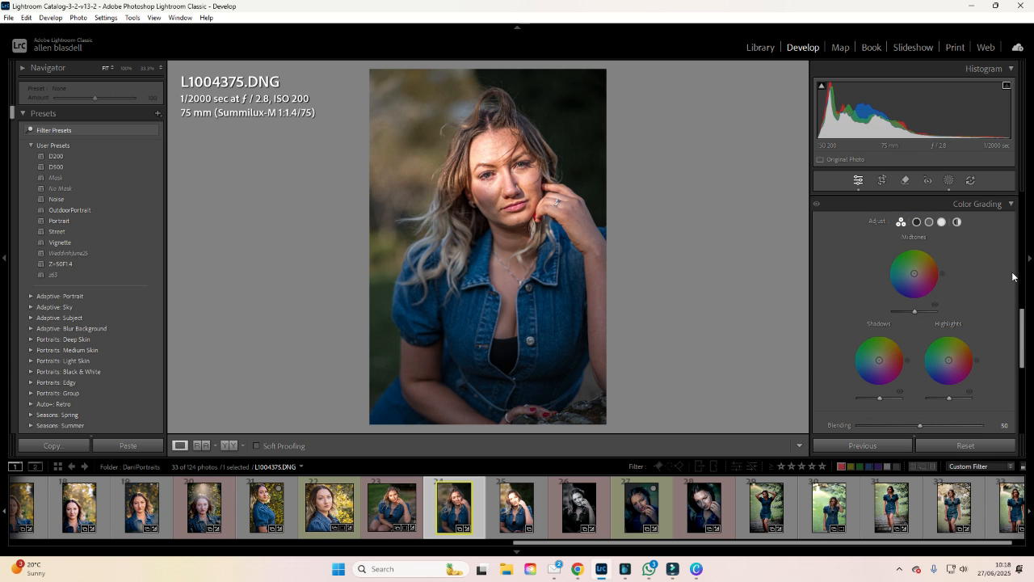
left_click(1010, 203)
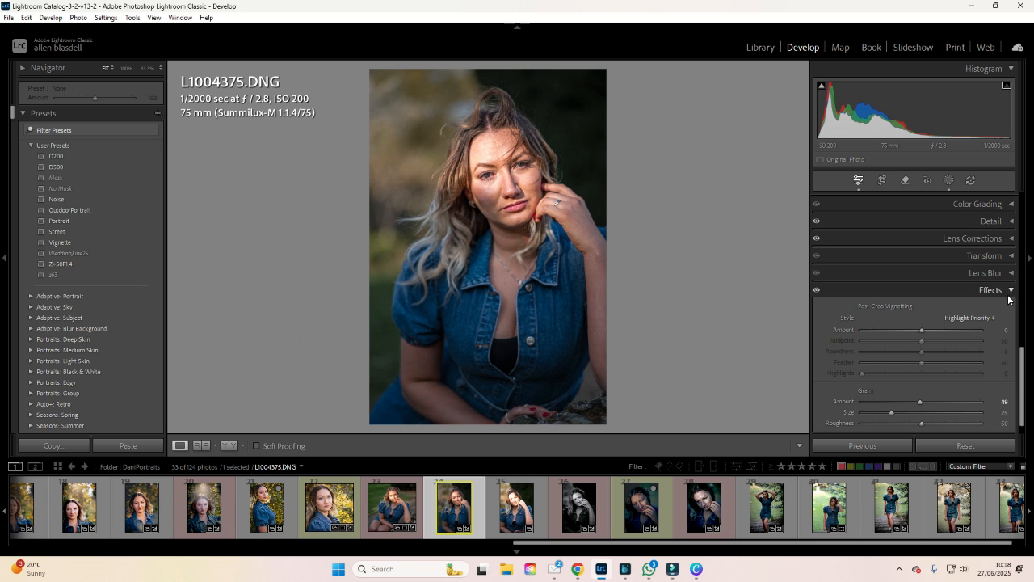
- Set the Color value of the portrait's manual noise reduction to 0
left_click(1011, 220)
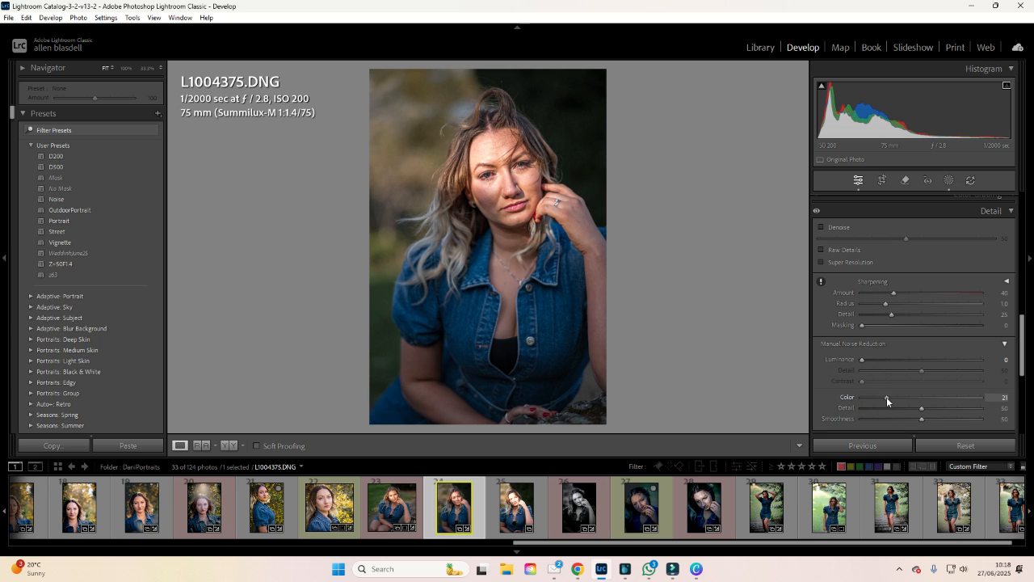
left_click_drag(889, 397, 851, 396)
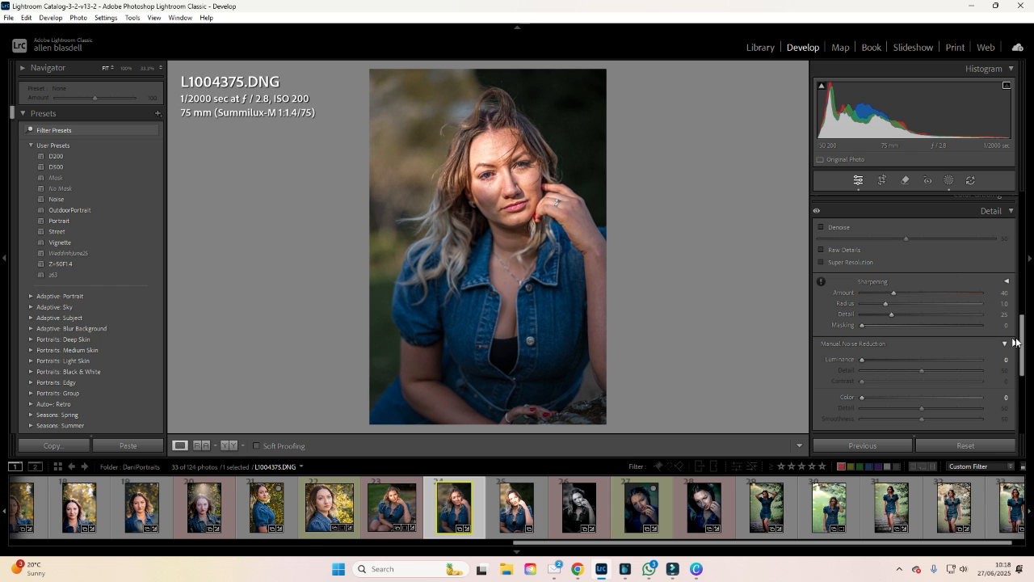
- Assign the Voigtlander VM 75mm f/1.8 Heliar lens profile to L1004375.DNG in Lens Corrections
left_click_drag(1022, 338, 1022, 337)
scroll(1021, 337, "down", 5)
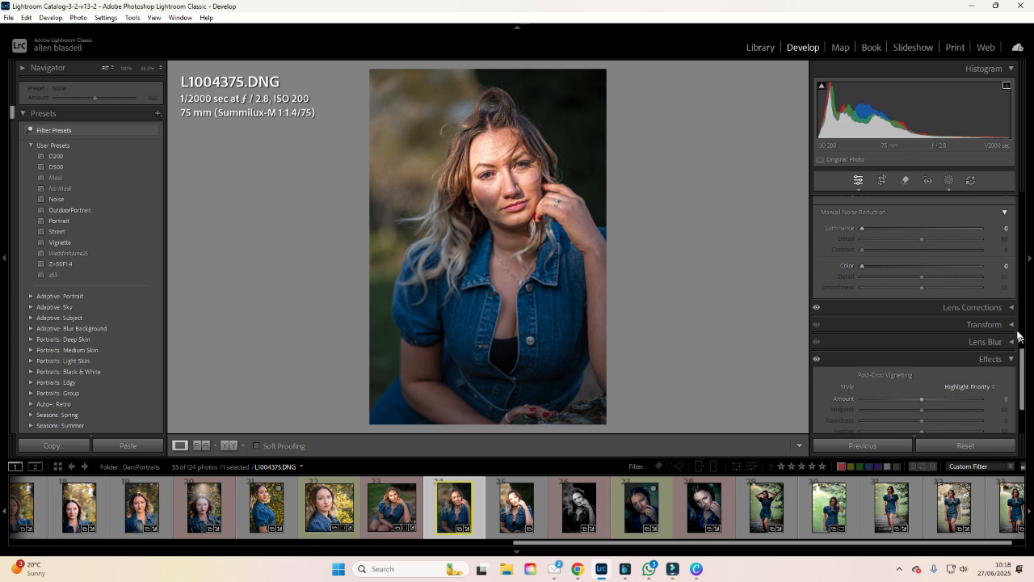
left_click(1011, 307)
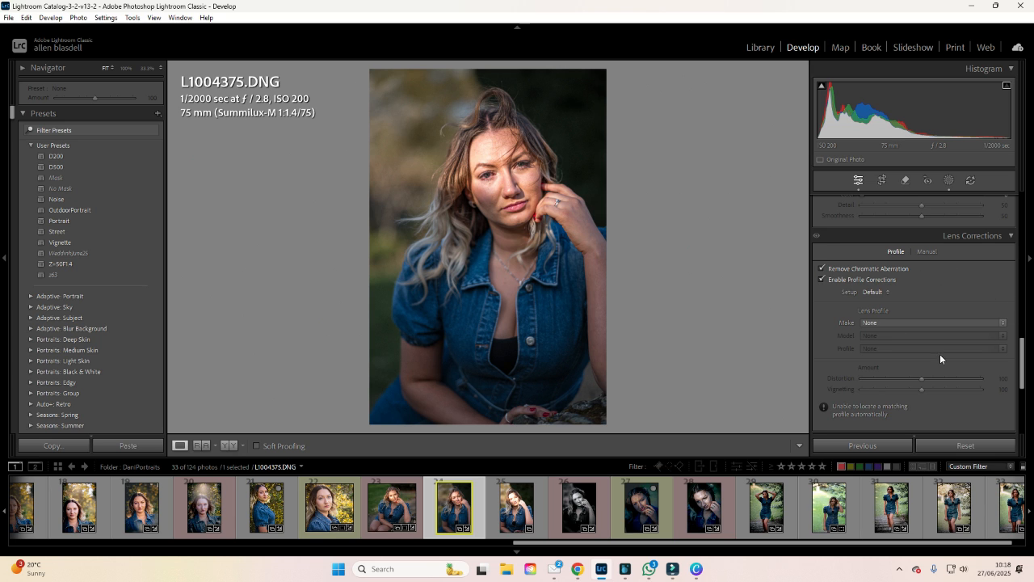
left_click(931, 322)
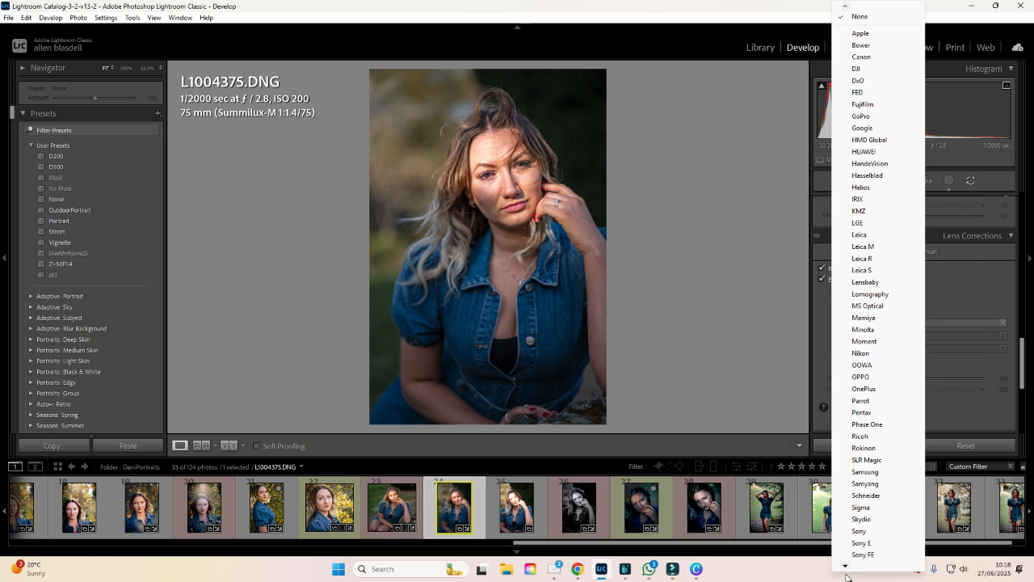
mouse_move(845, 570)
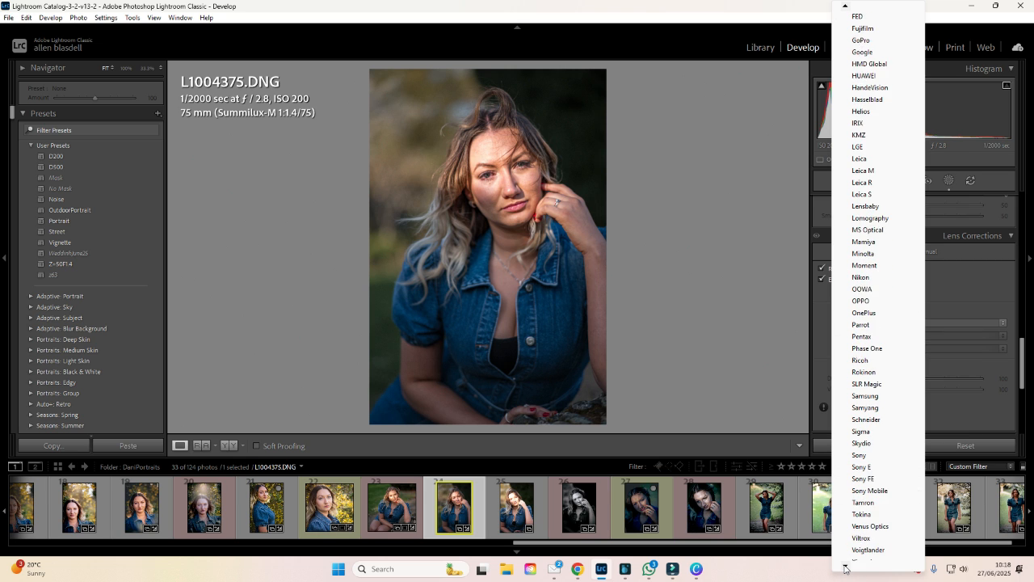
left_click(868, 515)
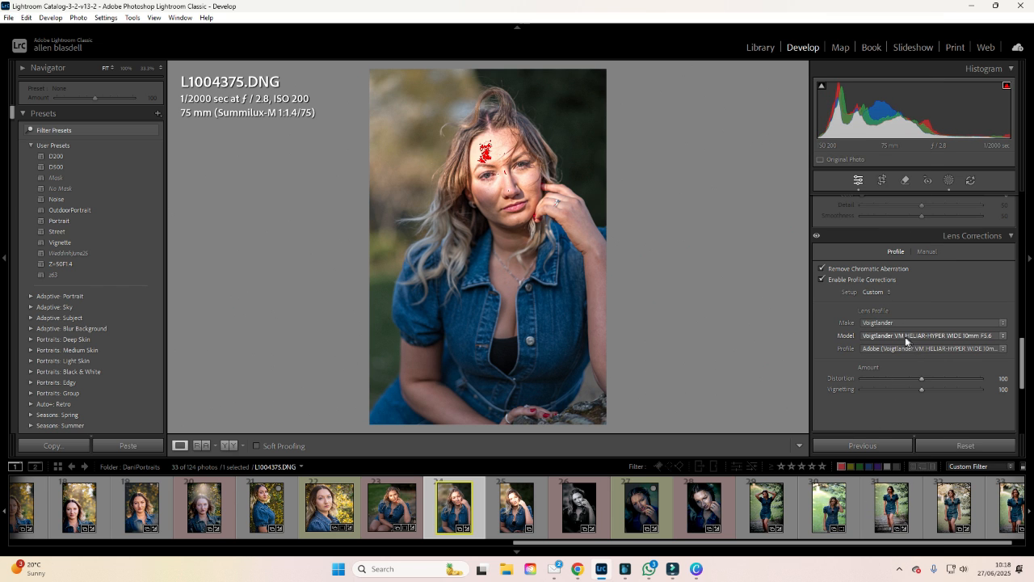
left_click(974, 336)
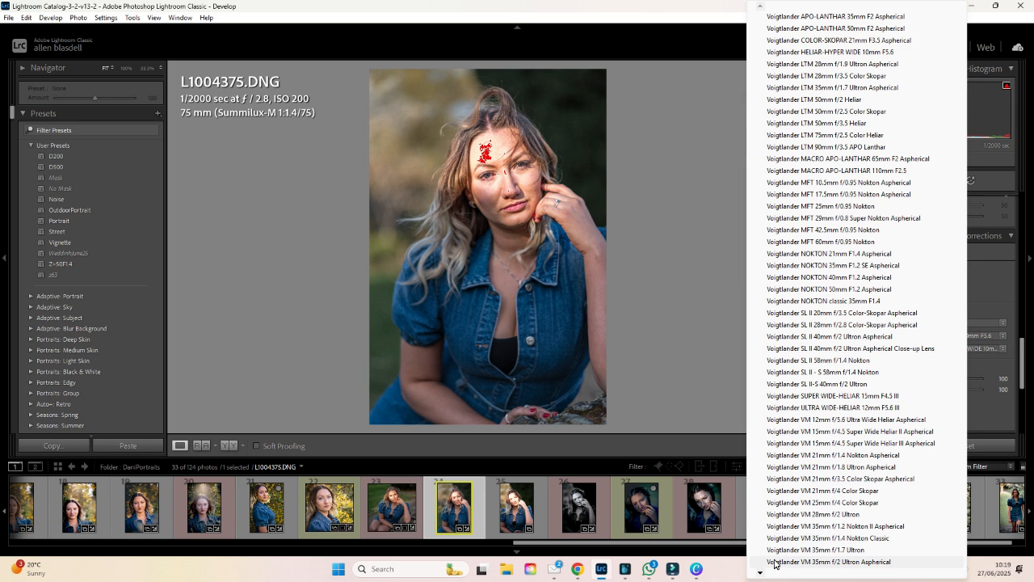
mouse_move(762, 575)
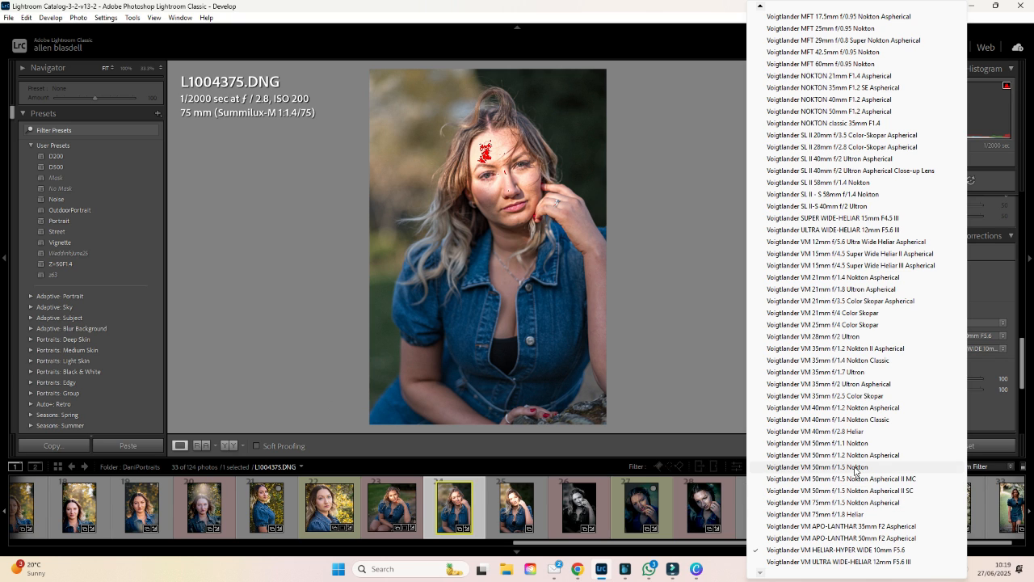
left_click(852, 514)
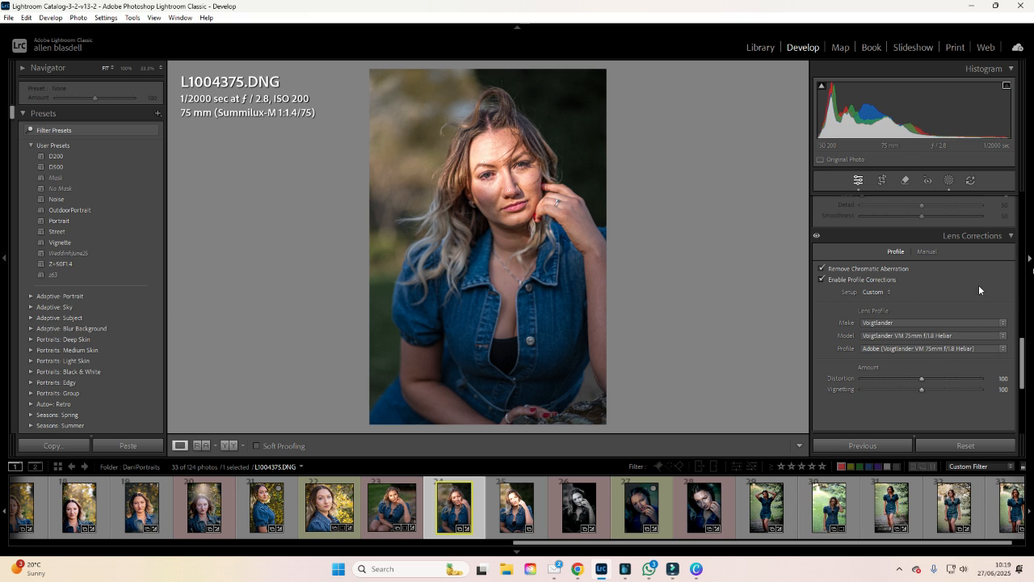
left_click(1012, 236)
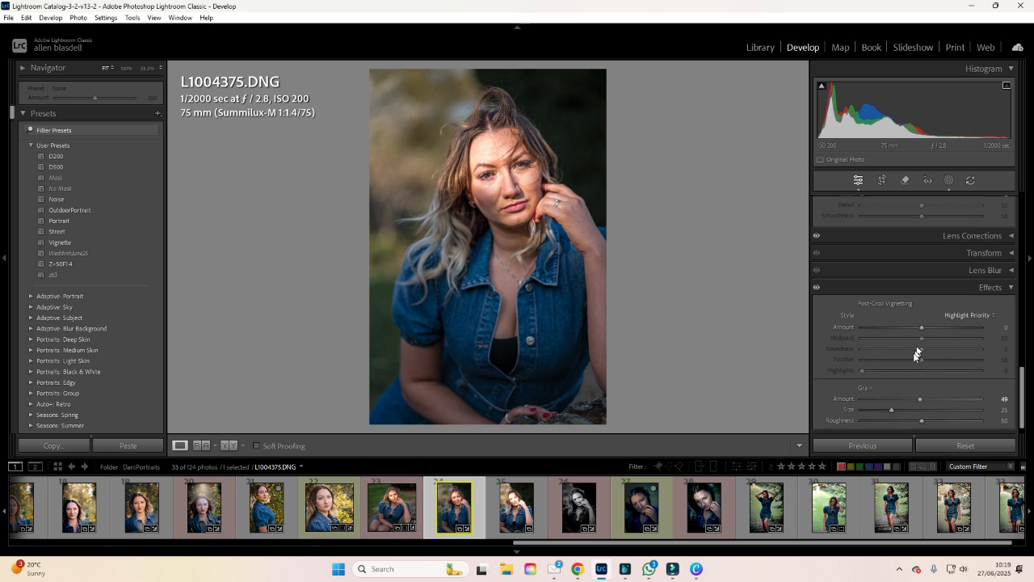
- Set the portrait's Grain Amount to 0
left_click_drag(922, 400, 855, 400)
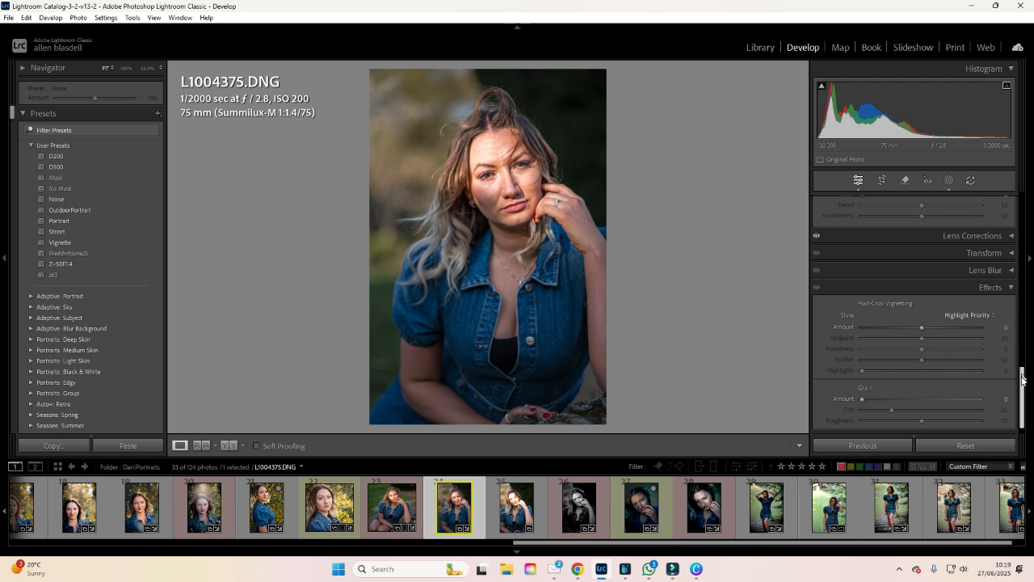
scroll(1022, 395, "down", 1)
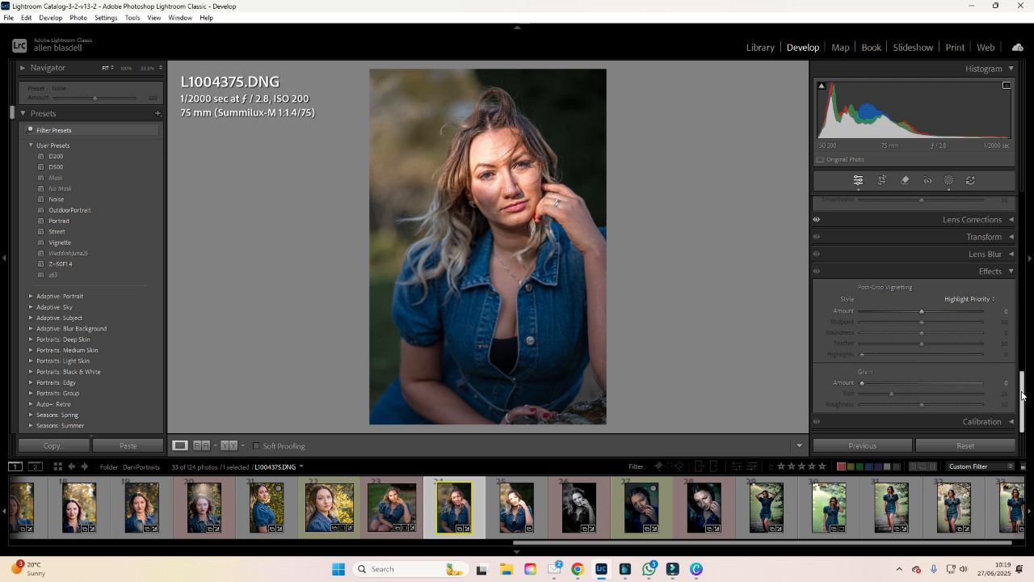
left_click_drag(1022, 394, 1019, 190)
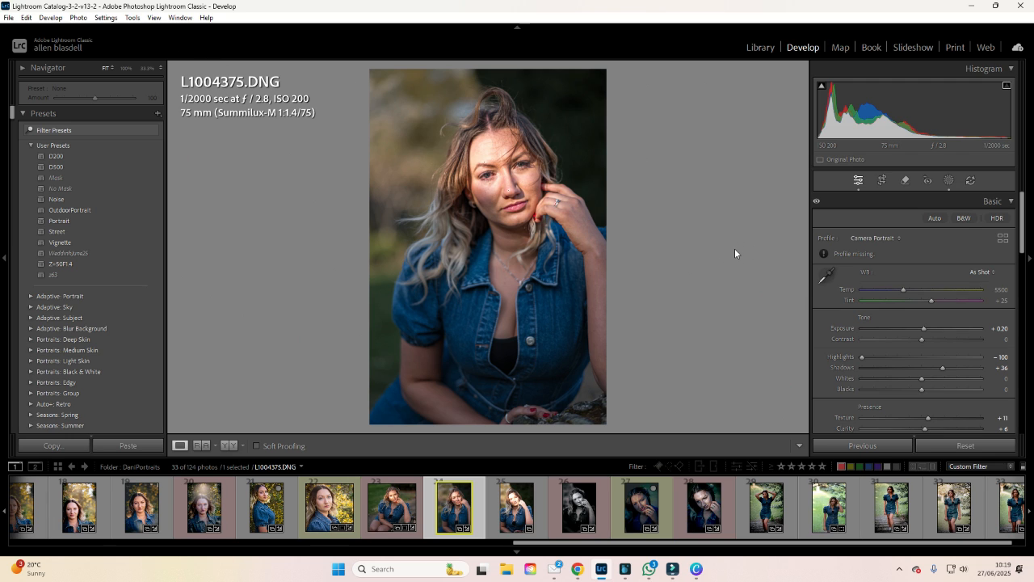
- Delete all existing masks from L1004375.DNG
left_click(949, 180)
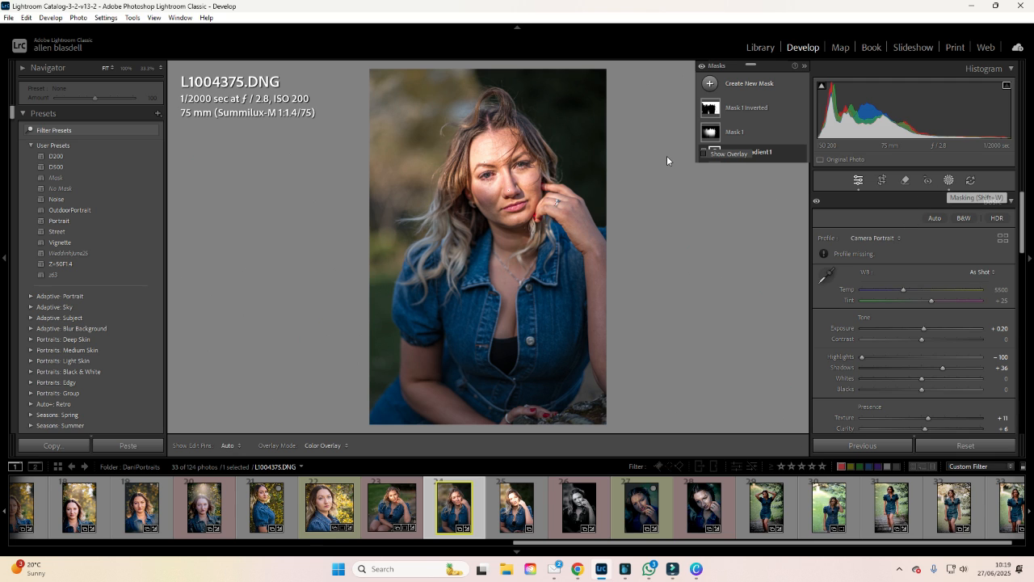
mouse_move(707, 135)
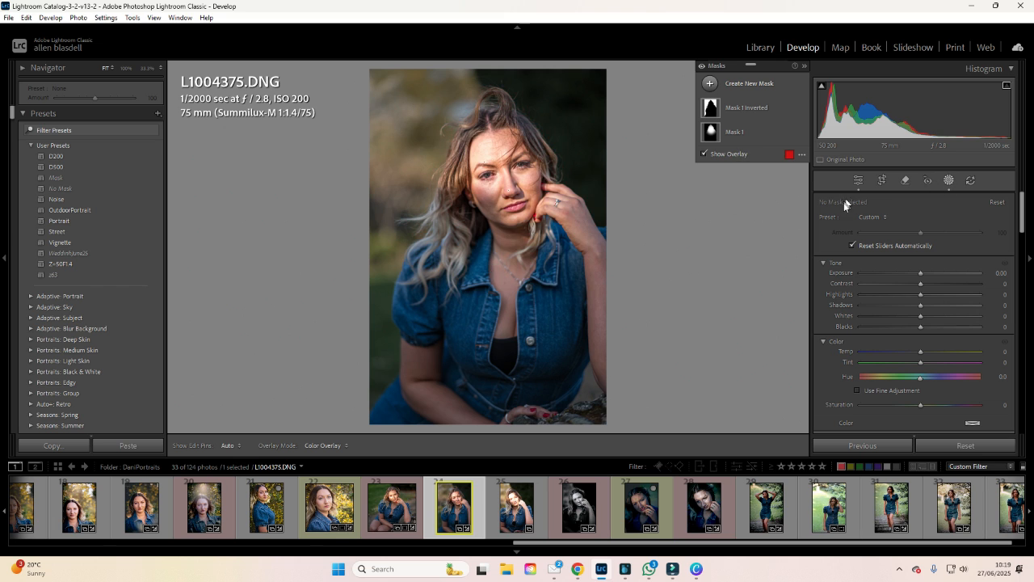
right_click(740, 134)
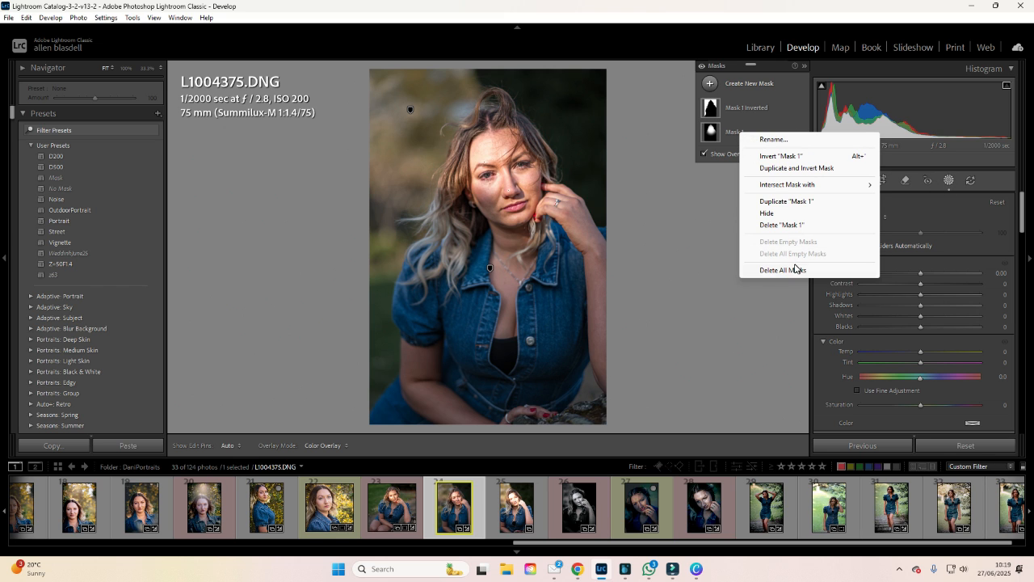
key("Escape")
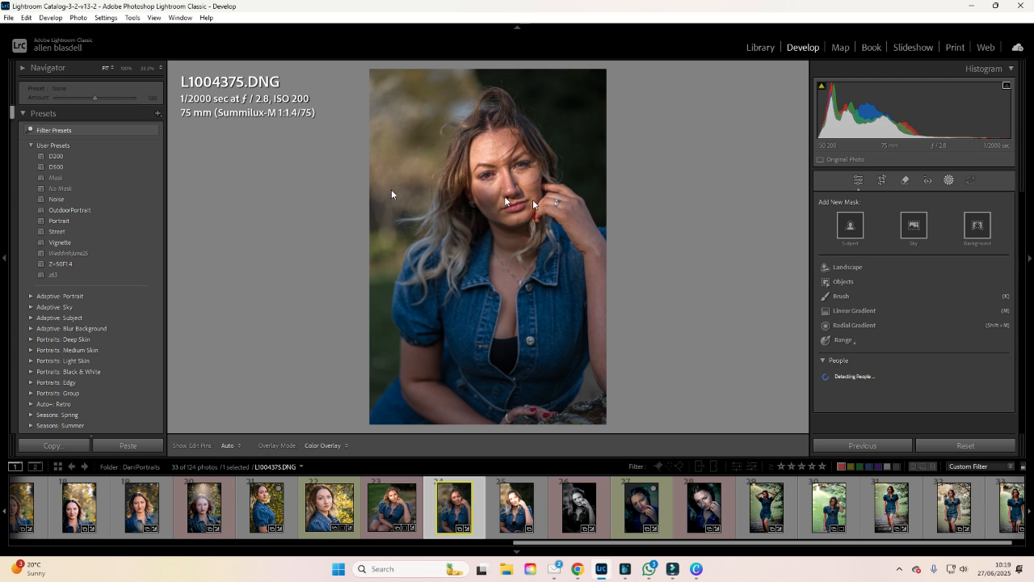
- Create a Select Subject mask on L1004375.DNG and make an inverted duplicate of it for the background
left_click(852, 231)
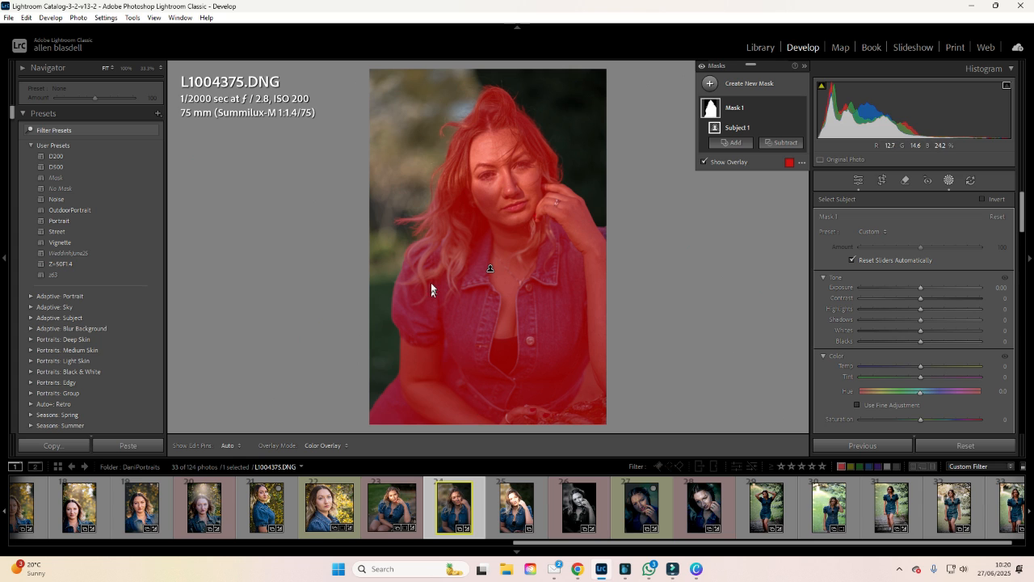
left_click(779, 143)
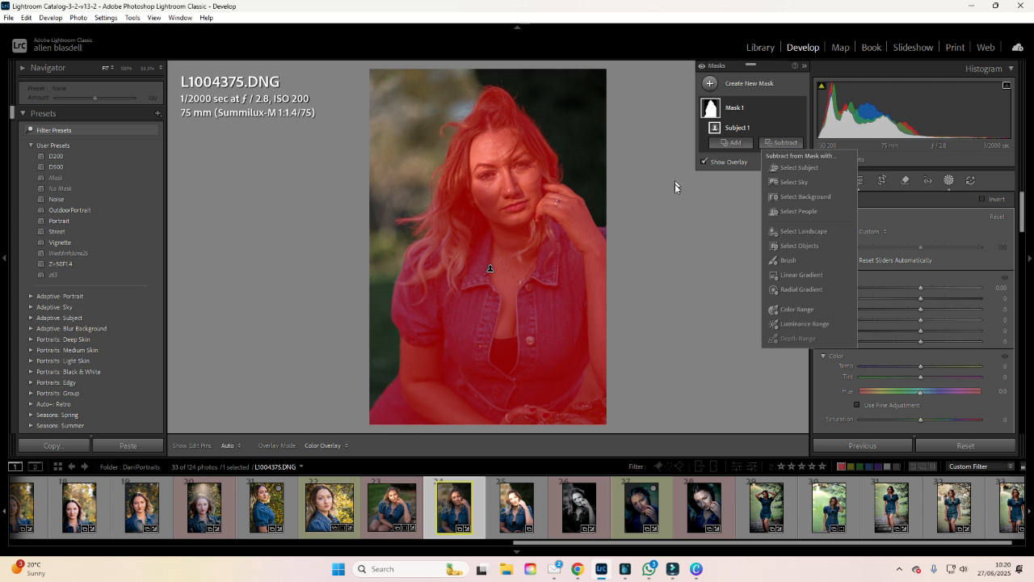
left_click(736, 109)
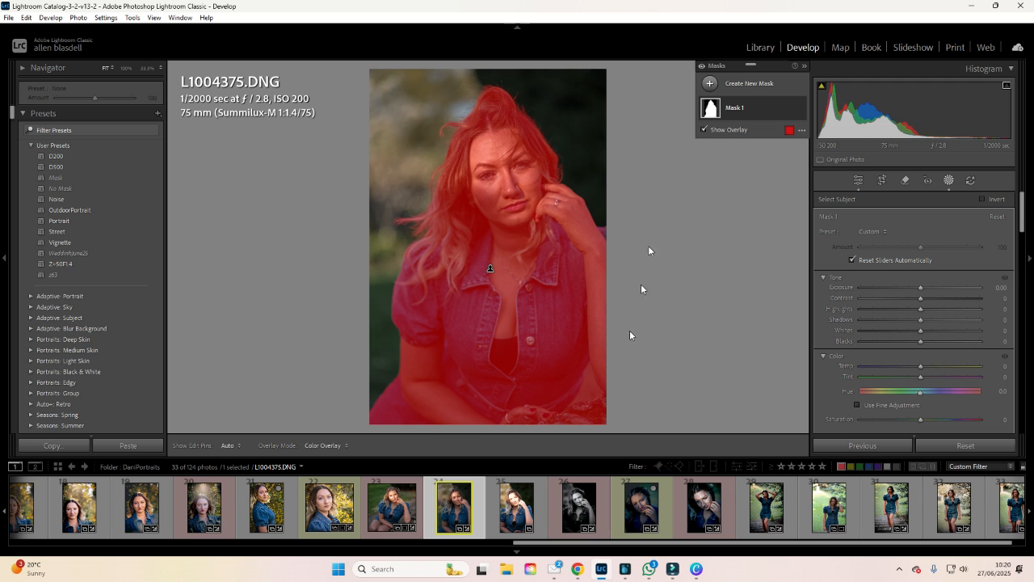
left_click(789, 108)
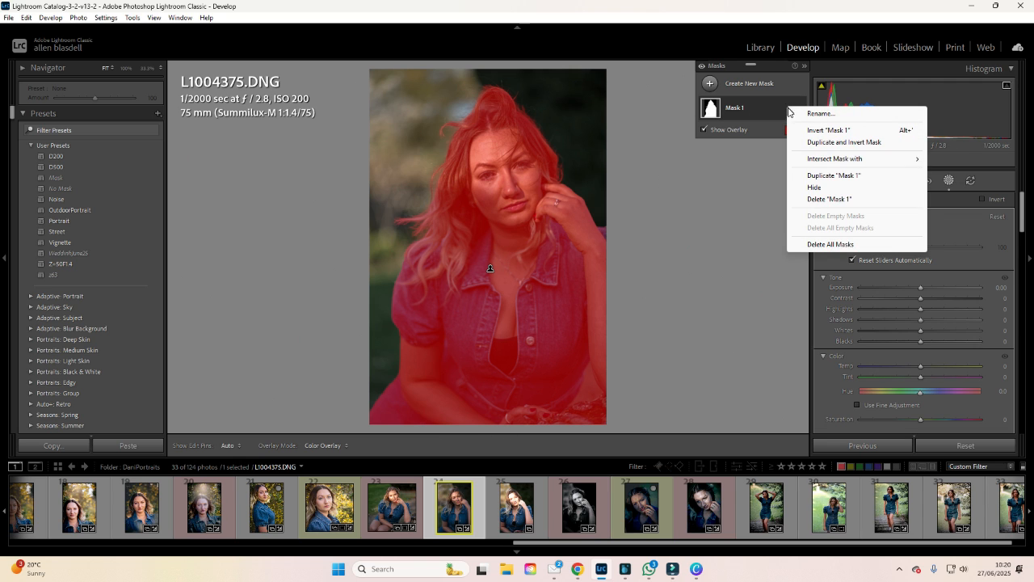
left_click(832, 143)
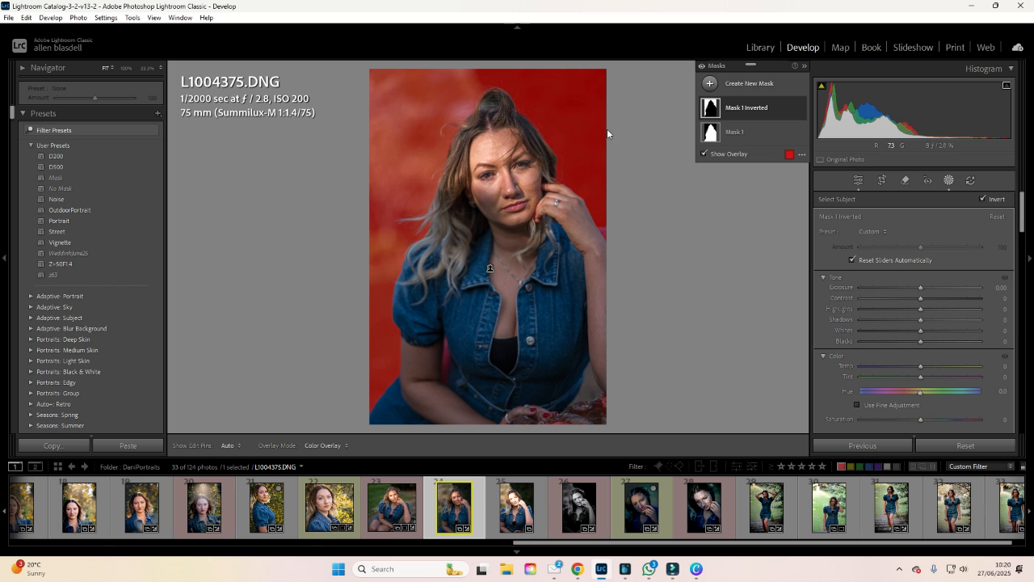
- Apply the Flash Half Sharpen preset to Mask 1 and review its tone, effects and detail settings
left_click(743, 135)
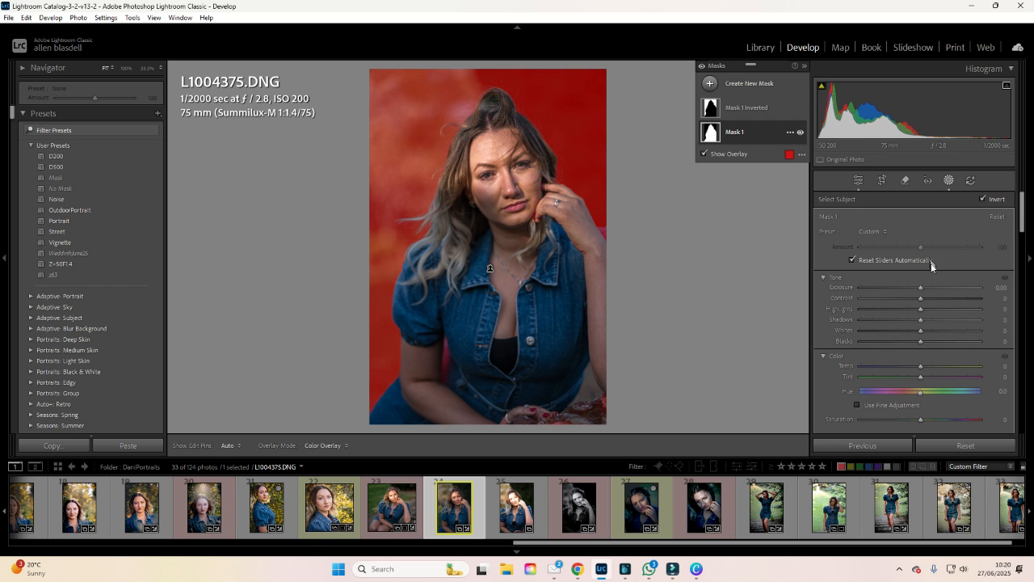
left_click(876, 233)
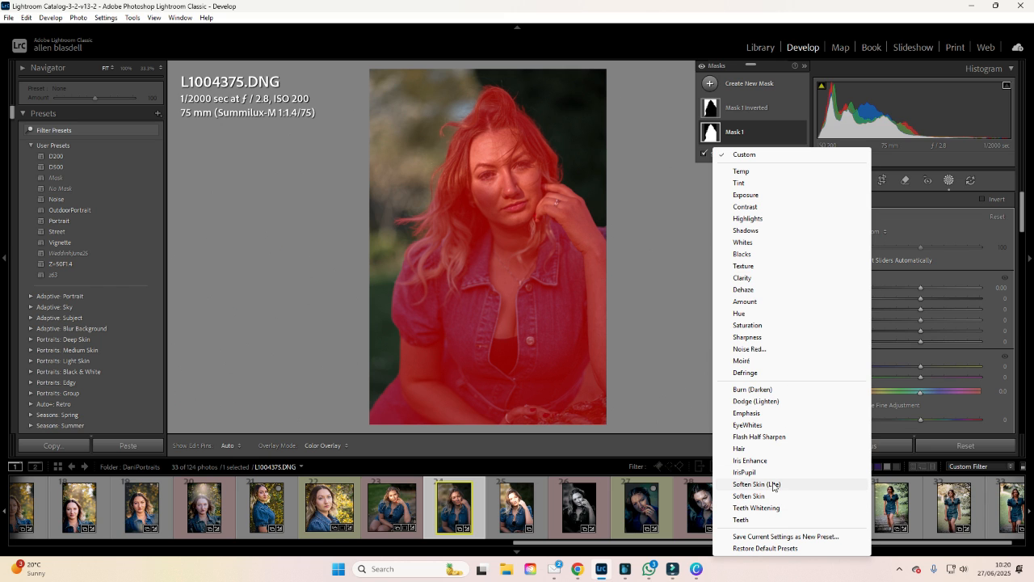
left_click(760, 436)
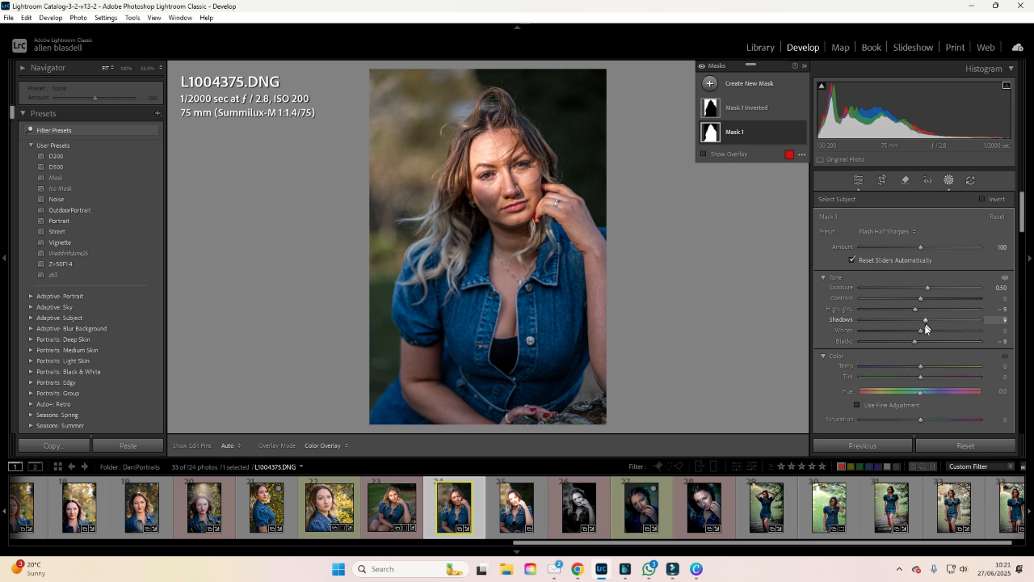
scroll(910, 378, "down", 2)
scroll(910, 377, "down", 2)
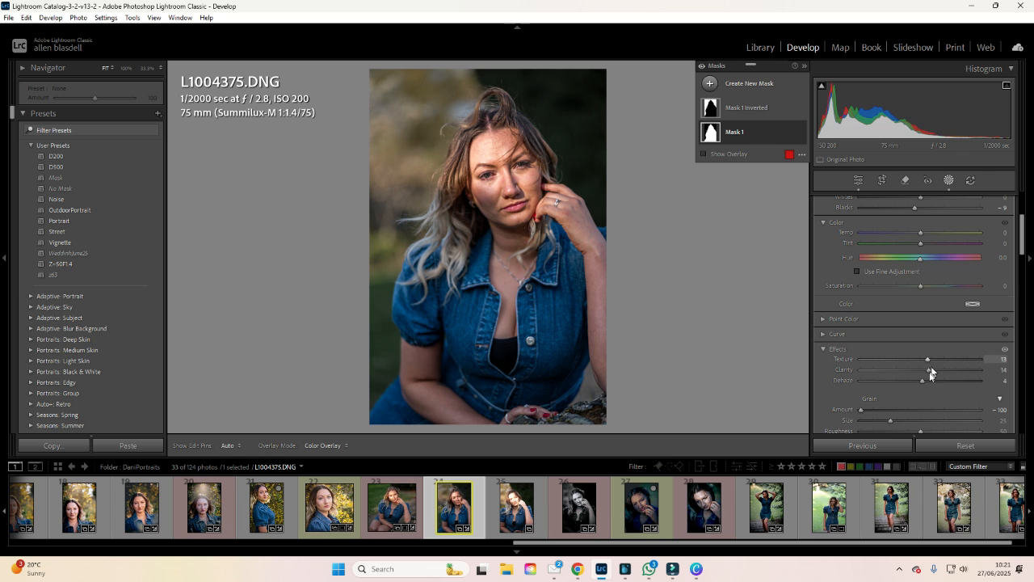
scroll(895, 390, "down", 2)
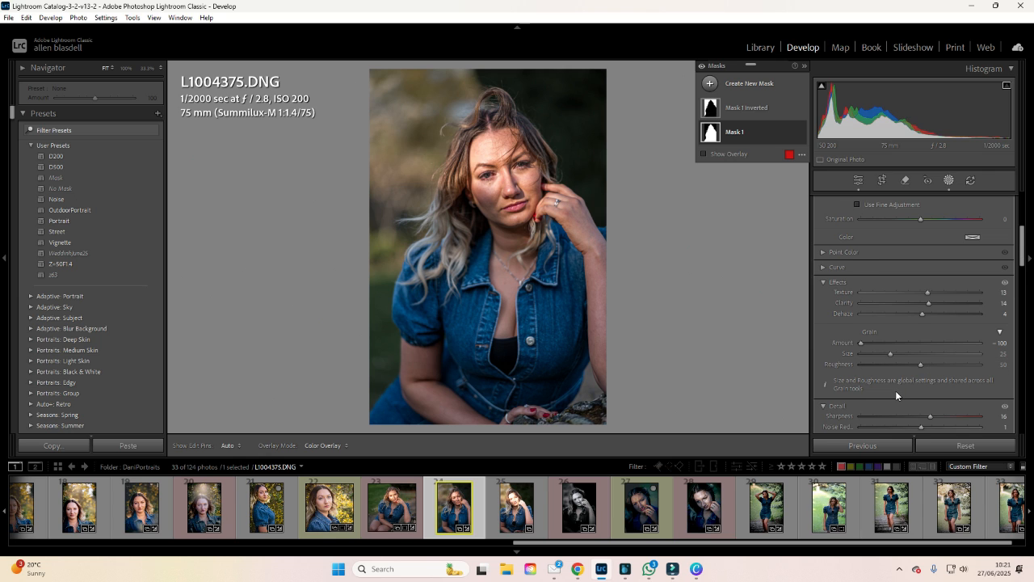
scroll(895, 391, "down", 2)
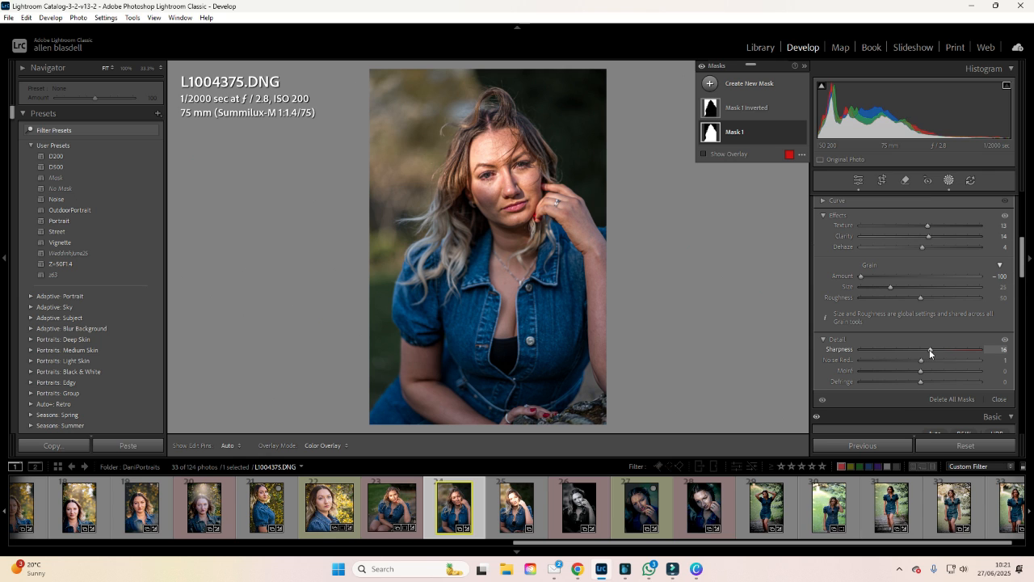
scroll(921, 351, "up", 5)
scroll(919, 352, "up", 2)
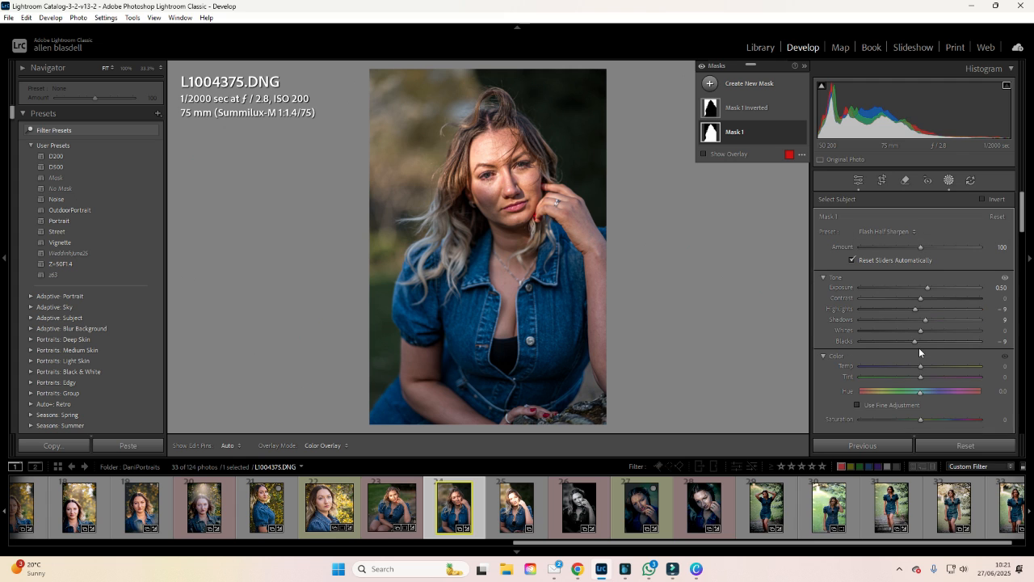
- Apply the Soften Skin preset to Mask 1 Inverted to soften the background, and check its Clarity setting
left_click(754, 107)
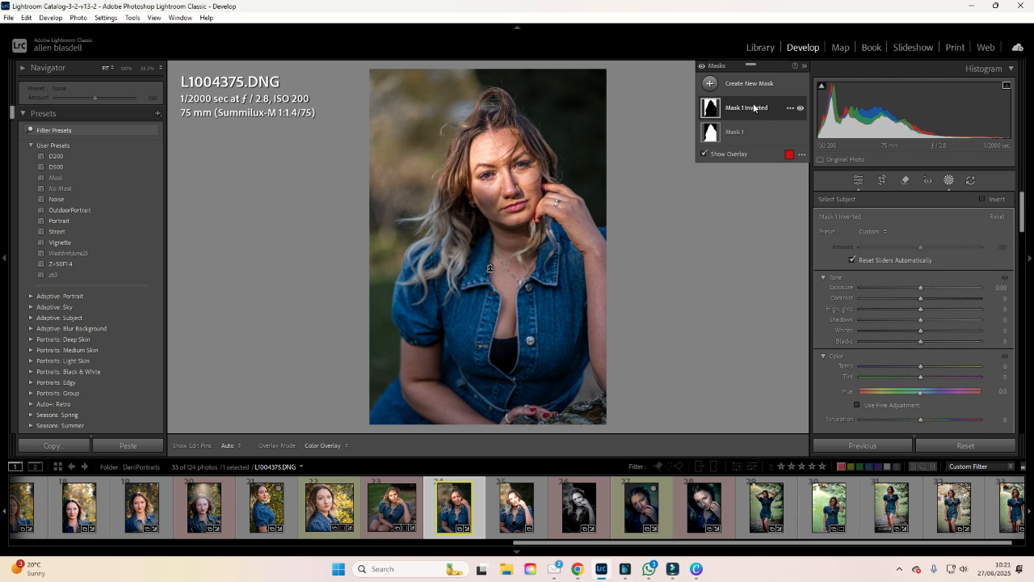
left_click(884, 231)
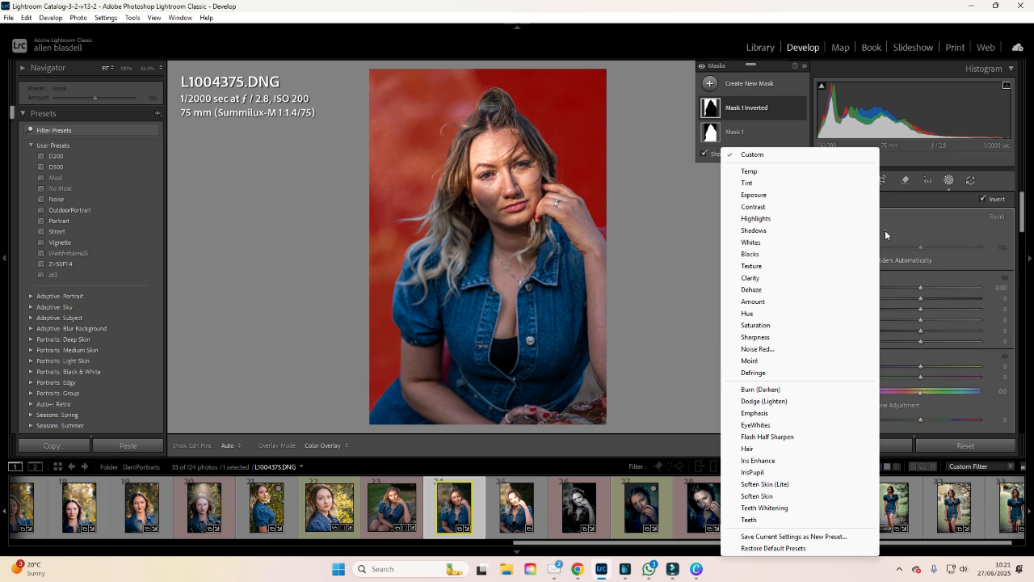
left_click(768, 496)
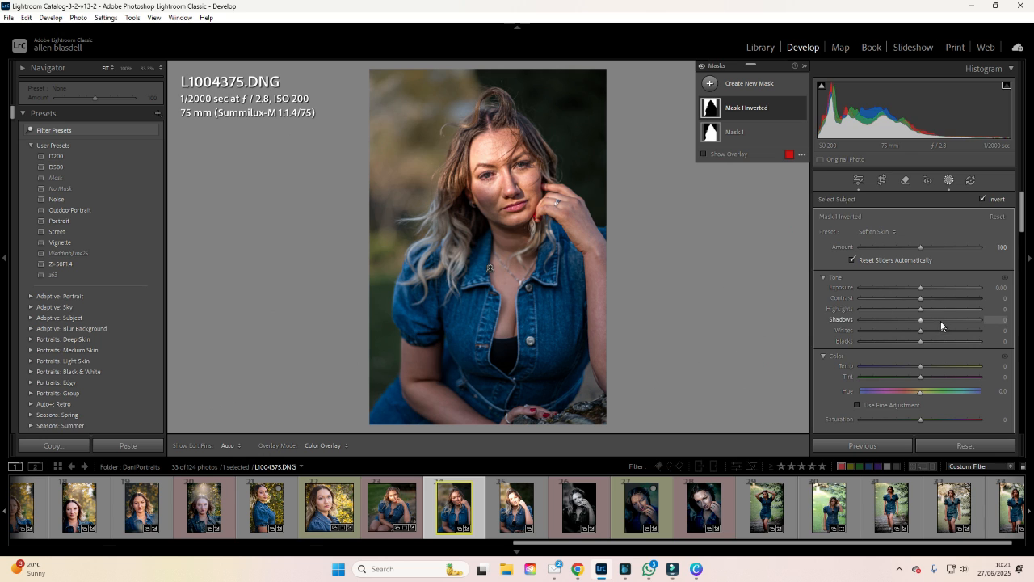
scroll(940, 320, "down", 3)
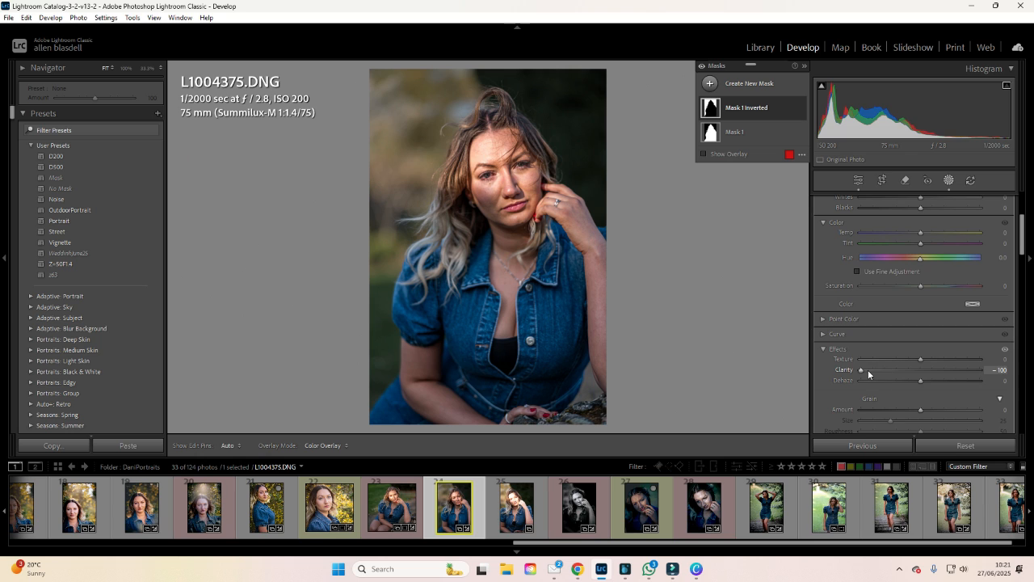
scroll(868, 369, "up", 3)
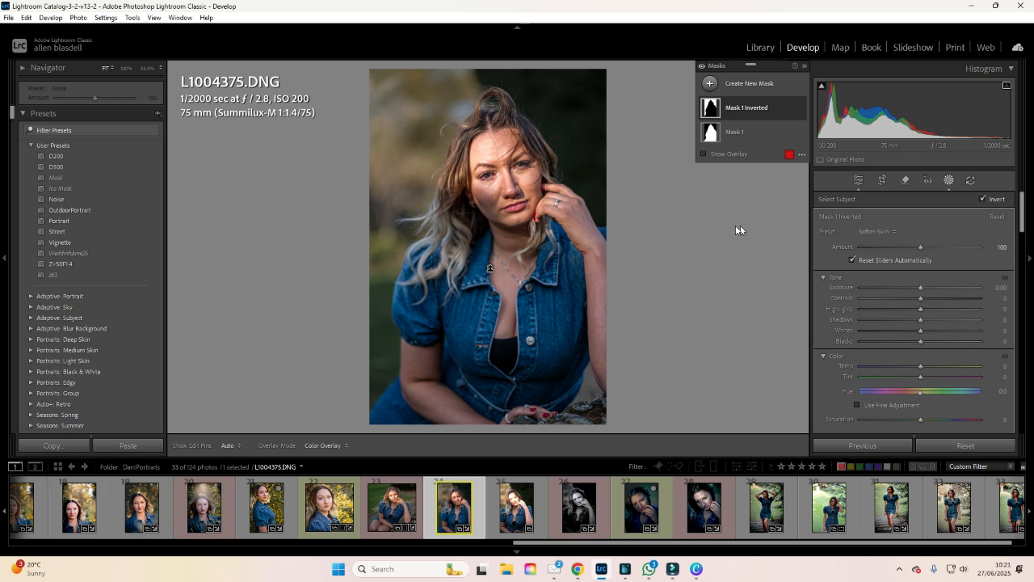
- Intersect Mask 1 with a large oval radial gradient centred on the woman's face and reaching down to her waist
left_click(722, 129)
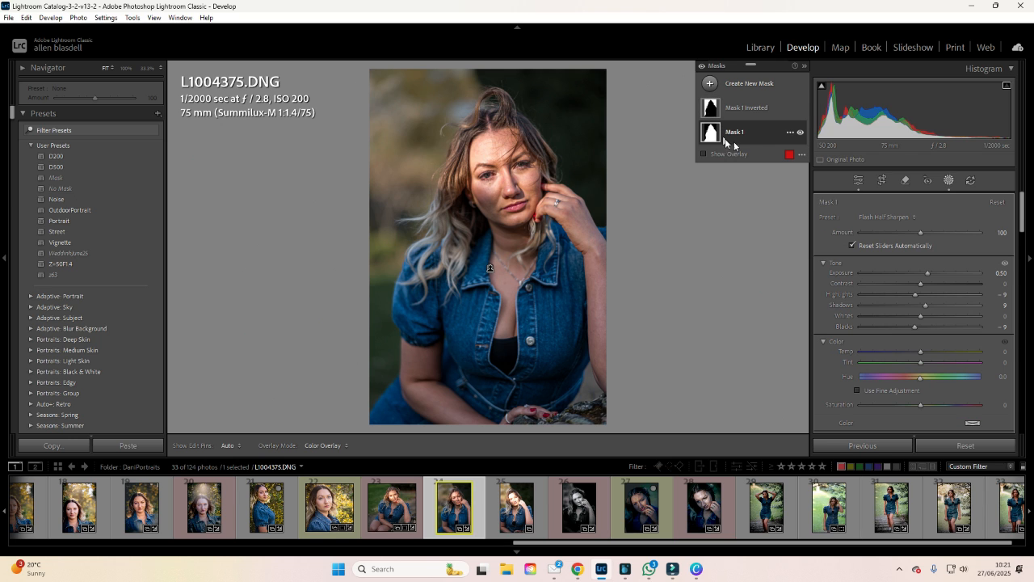
left_click(791, 134)
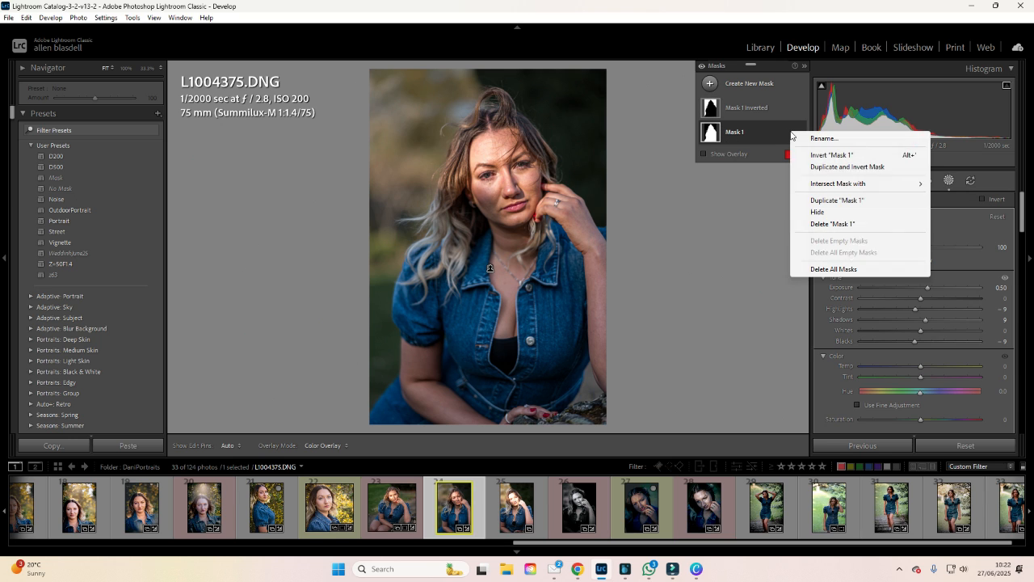
mouse_move(815, 185)
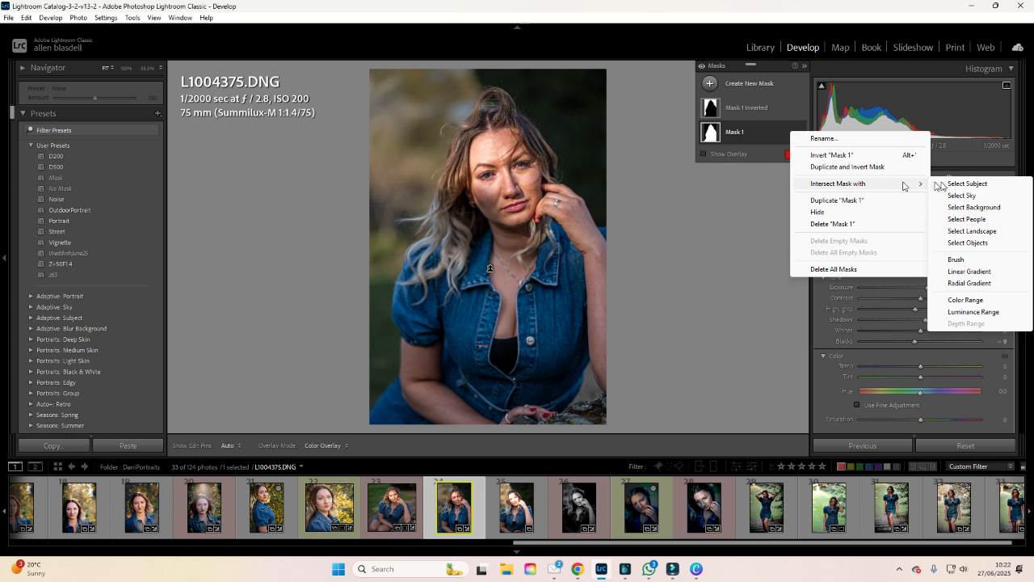
left_click(969, 284)
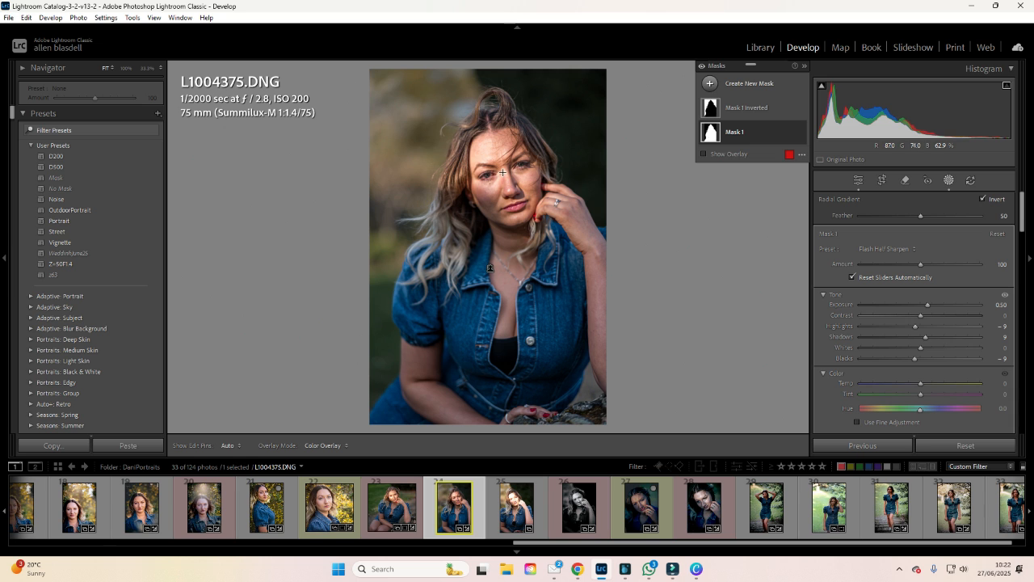
left_click_drag(502, 172, 655, 382)
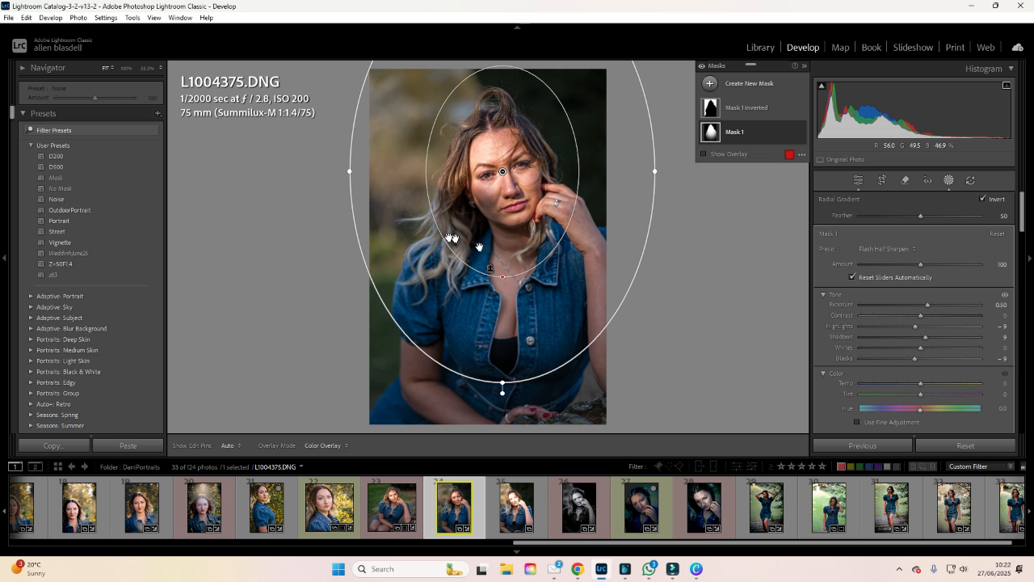
- Try the radial gradient at several positions over the portrait, ending with its centre over the hair beside the shaded background
left_click_drag(501, 239, 469, 262)
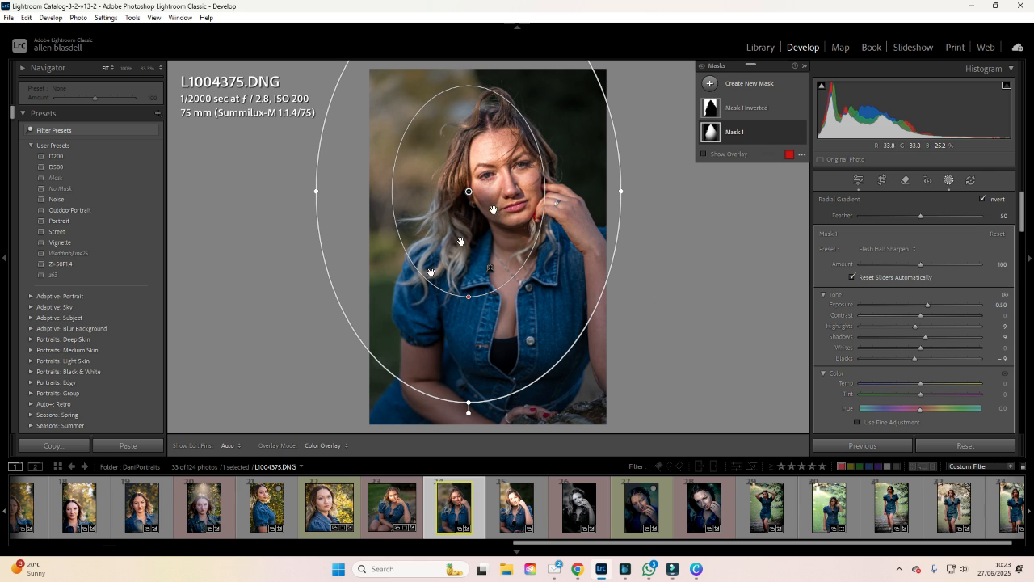
left_click_drag(477, 215, 464, 211)
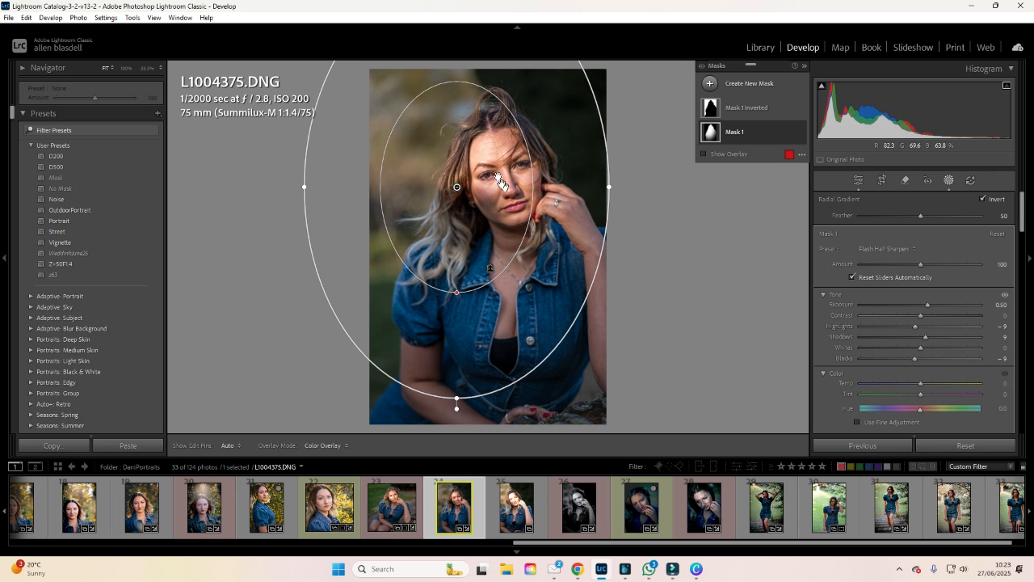
left_click_drag(519, 121, 535, 193)
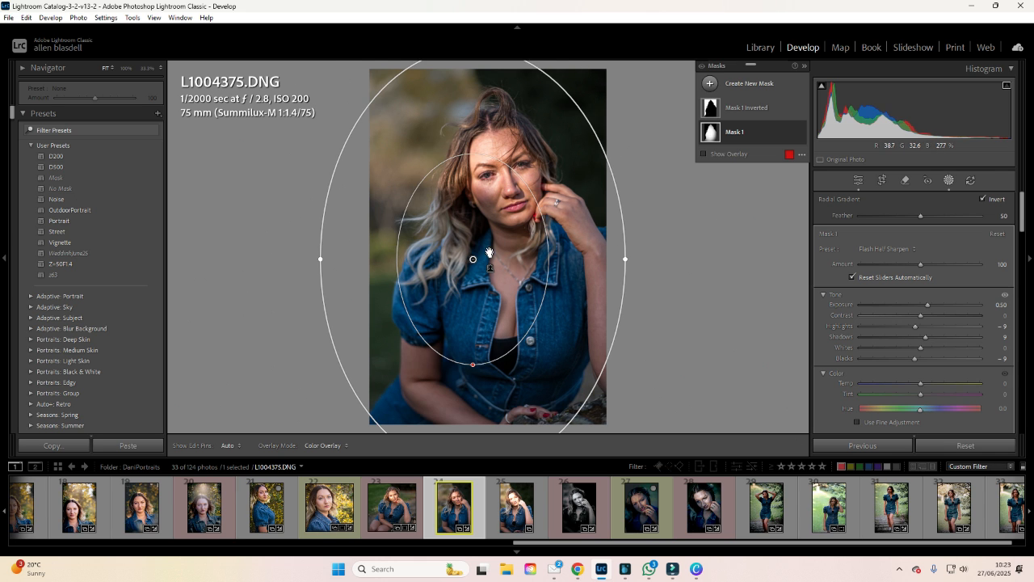
left_click_drag(489, 253, 462, 179)
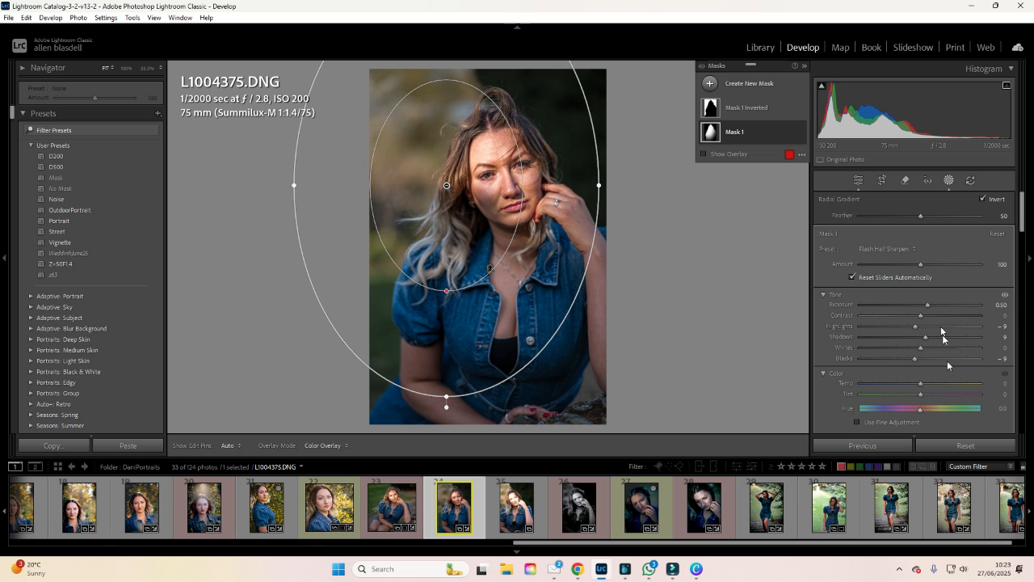
- Set Mask 1's Exposure to 1.47 and Shadows to -79
left_click_drag(929, 304, 946, 304)
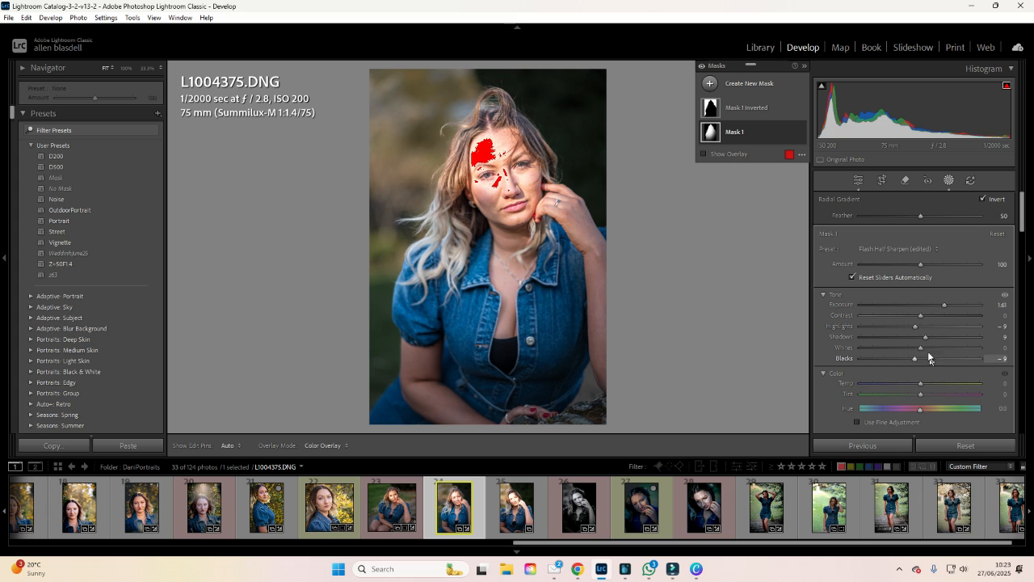
left_click_drag(925, 337, 874, 341)
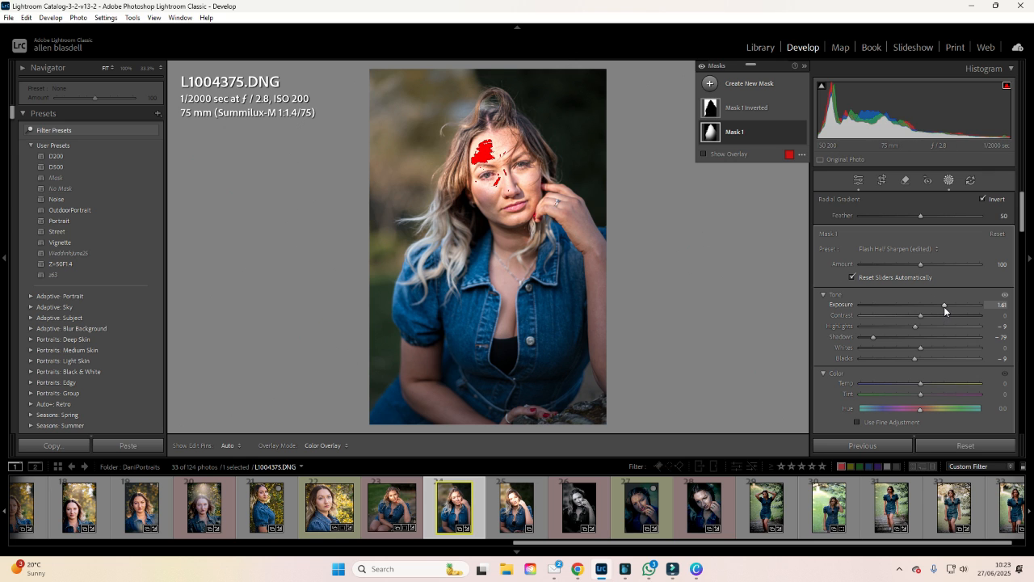
left_click_drag(944, 306, 942, 306)
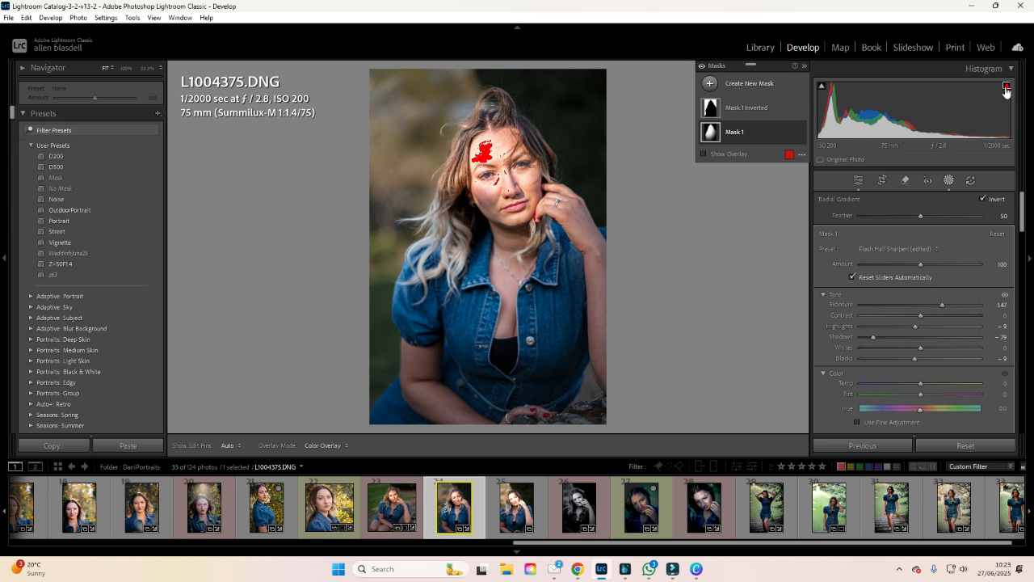
- Move the radial gradient to either side of the woman, and settle it centred on the sunlit side of her face
left_click_drag(526, 198, 463, 192)
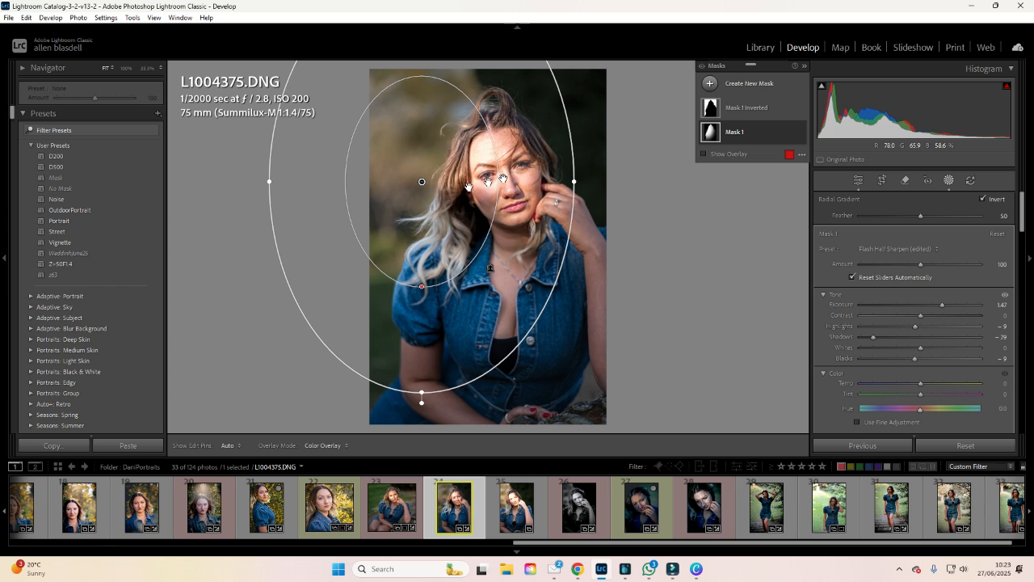
left_click_drag(449, 207, 595, 230)
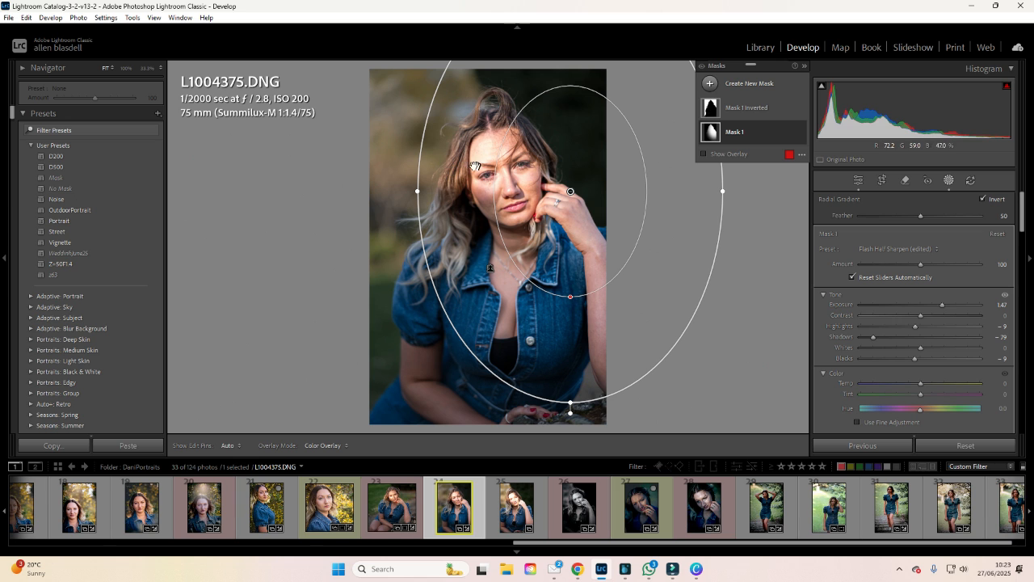
left_click_drag(558, 216, 583, 224)
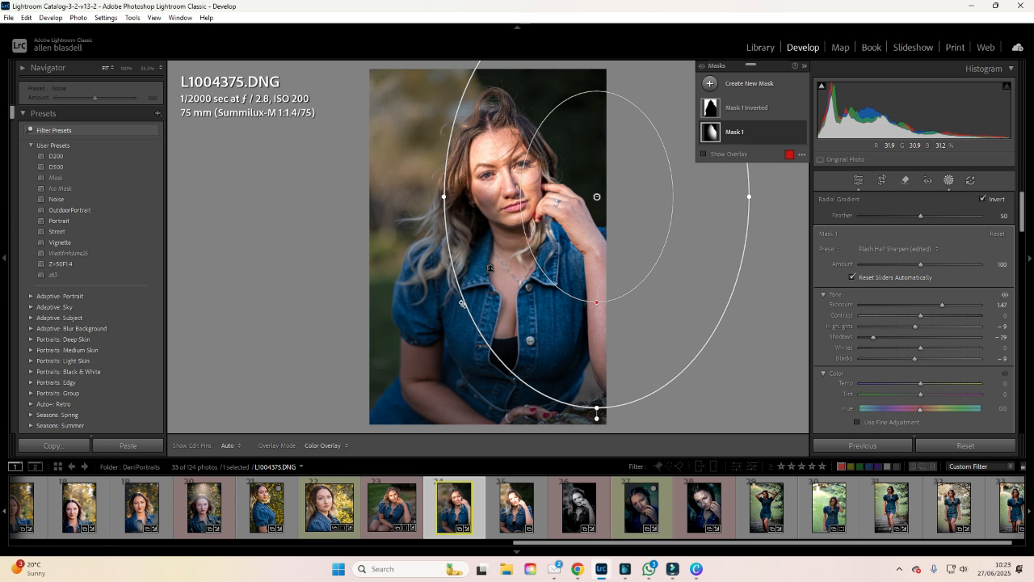
left_click_drag(584, 232, 467, 220)
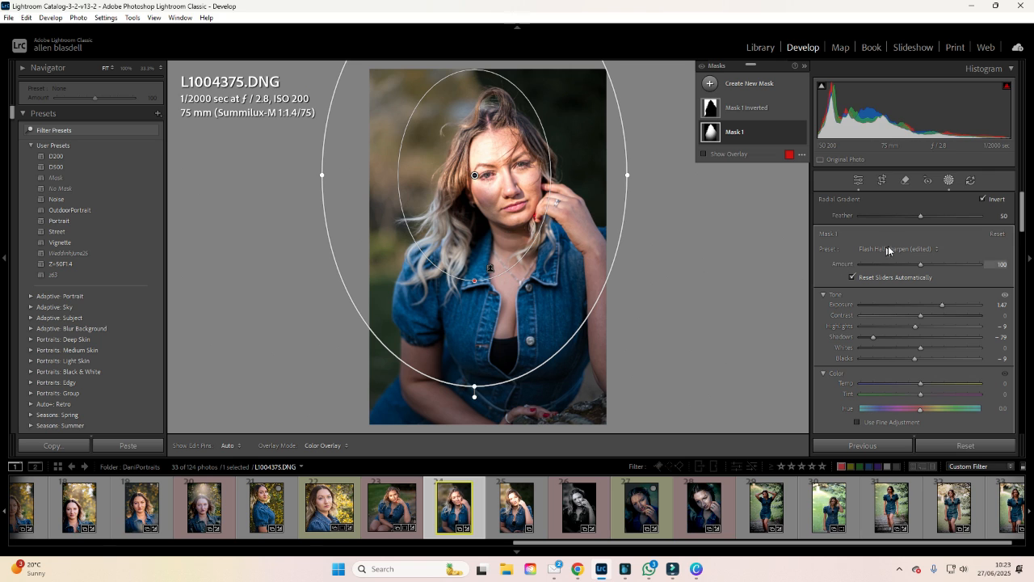
- Set Mask 1's Exposure to 0.56 and Highlights to -100
left_click_drag(924, 306, 928, 306)
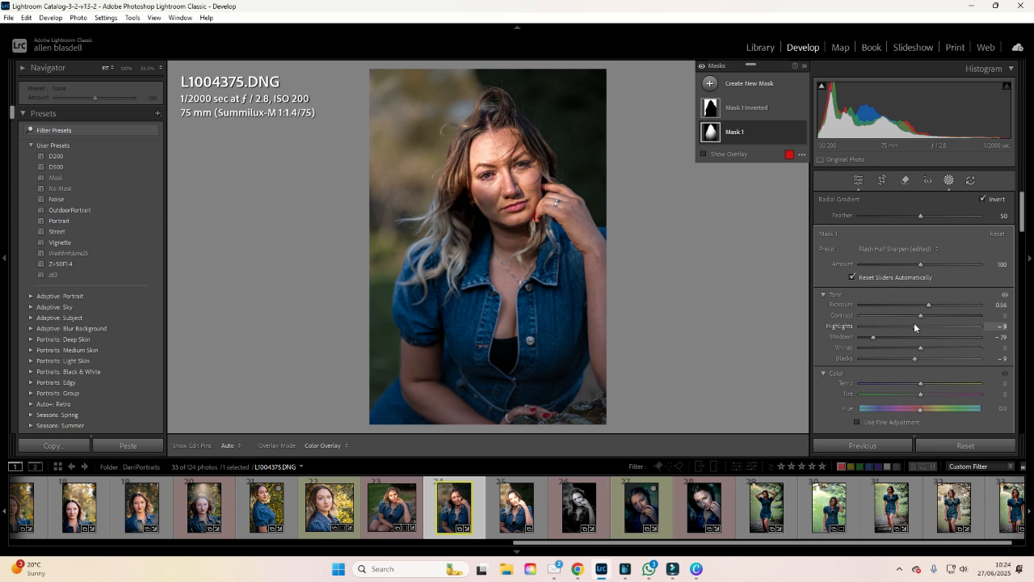
left_click_drag(915, 326, 854, 326)
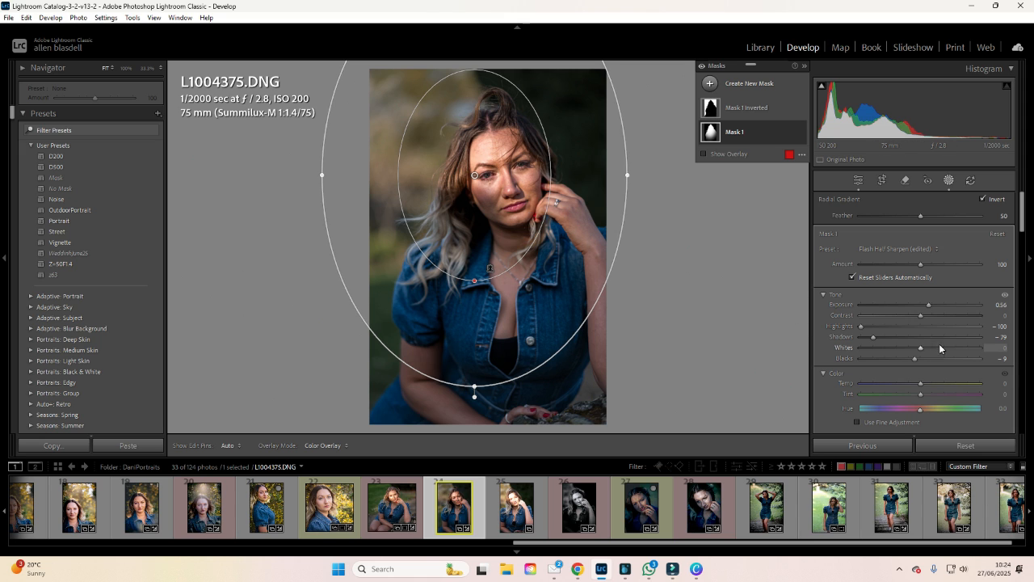
- Set Mask 1's Shadows to 51, leave masking and inspect the woman's face up close
left_click_drag(883, 336, 948, 329)
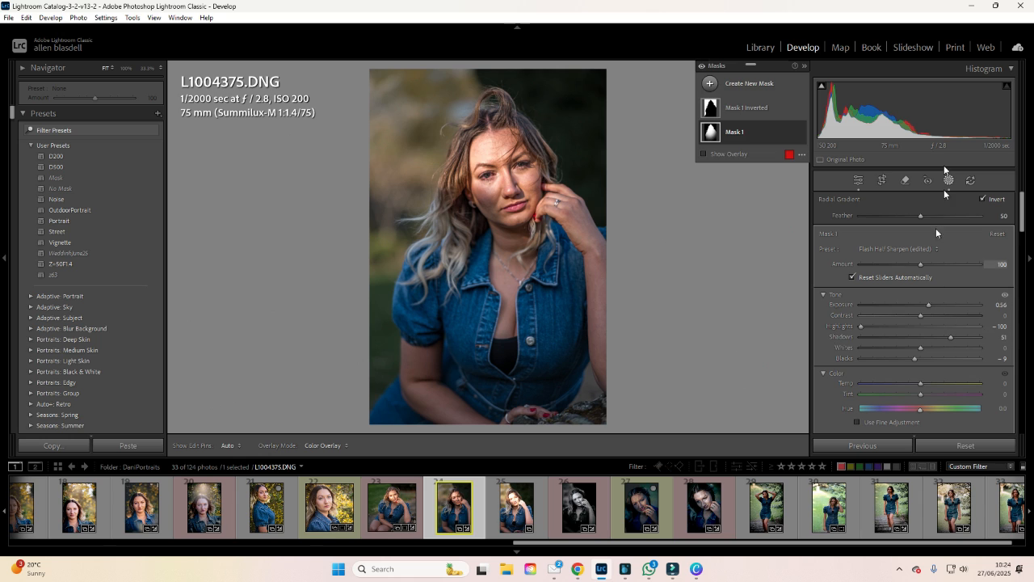
left_click(952, 187)
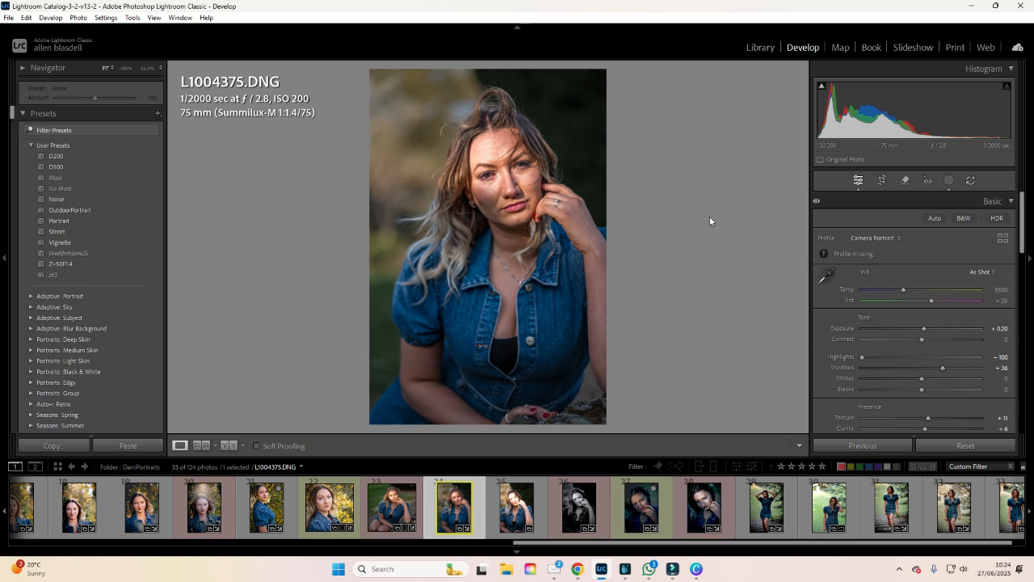
left_click(523, 206)
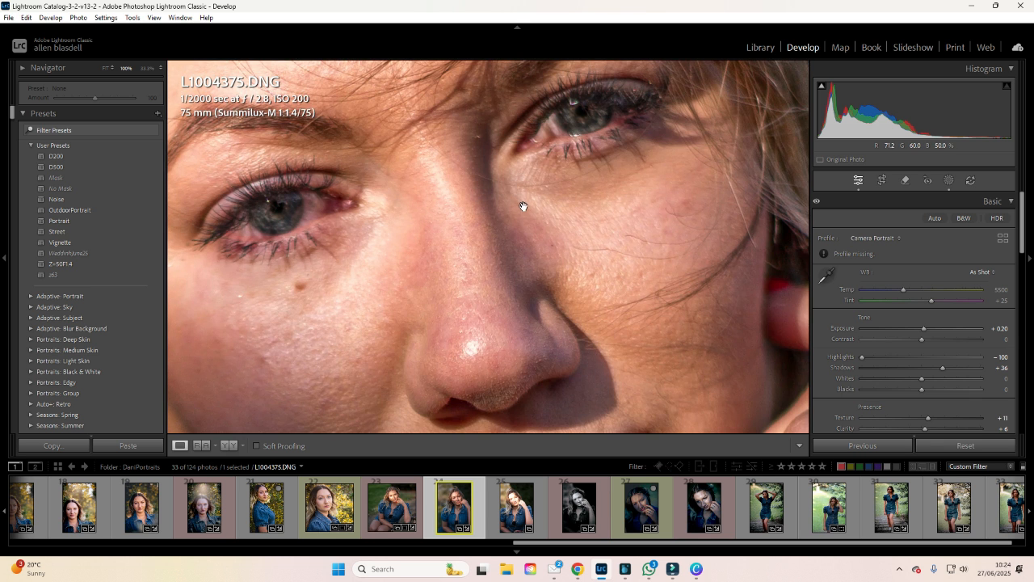
left_click_drag(523, 206, 528, 218)
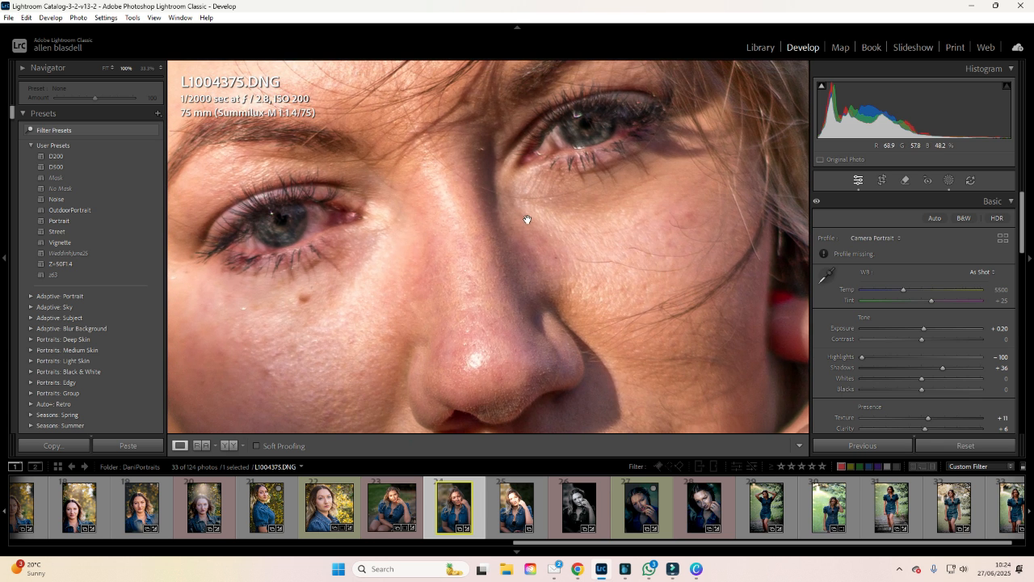
left_click(147, 68)
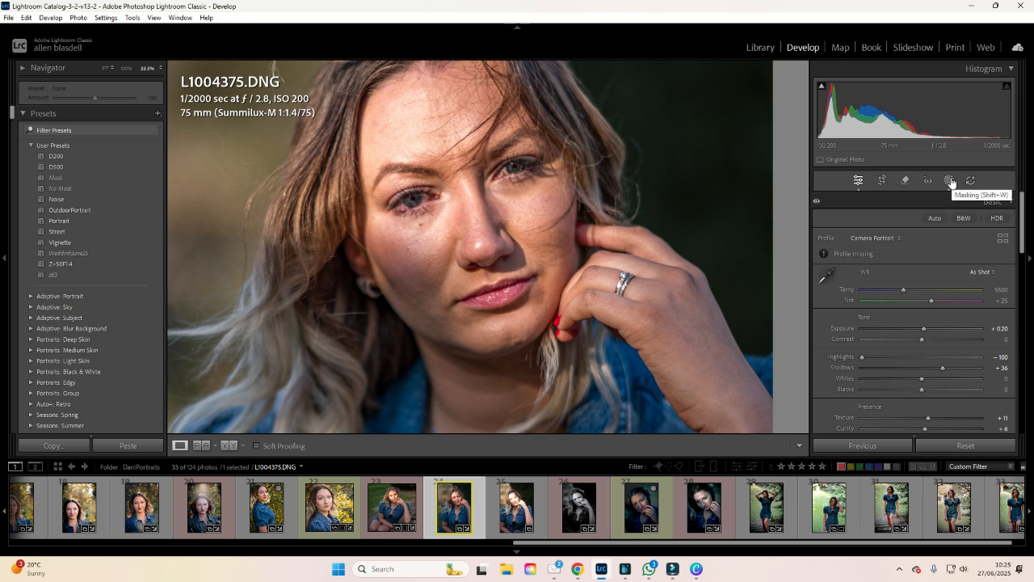
- Apply the Portrait user preset and set the Amount of its facial skin mask, Soft Skin, to 61
left_click(55, 220)
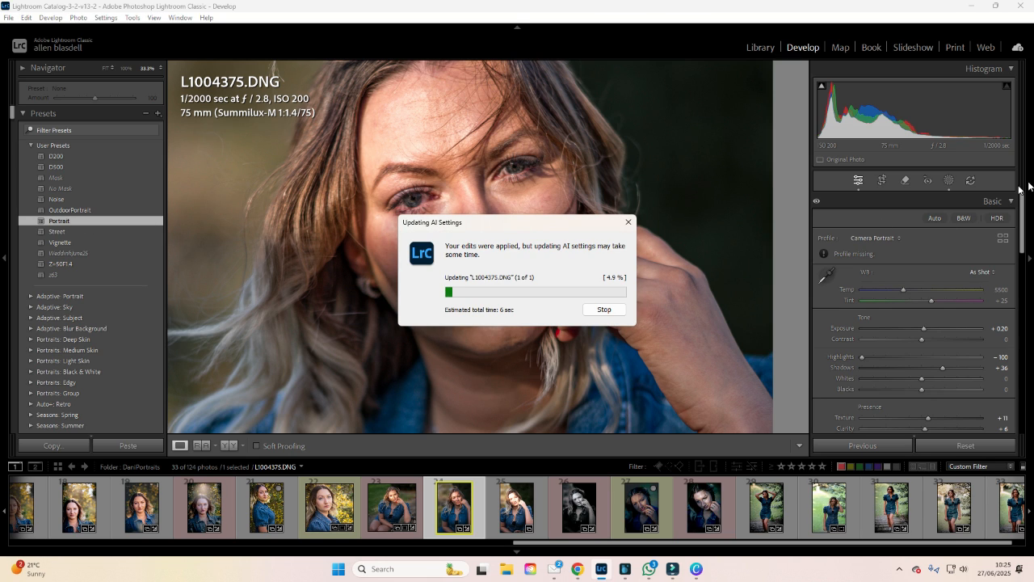
left_click(948, 182)
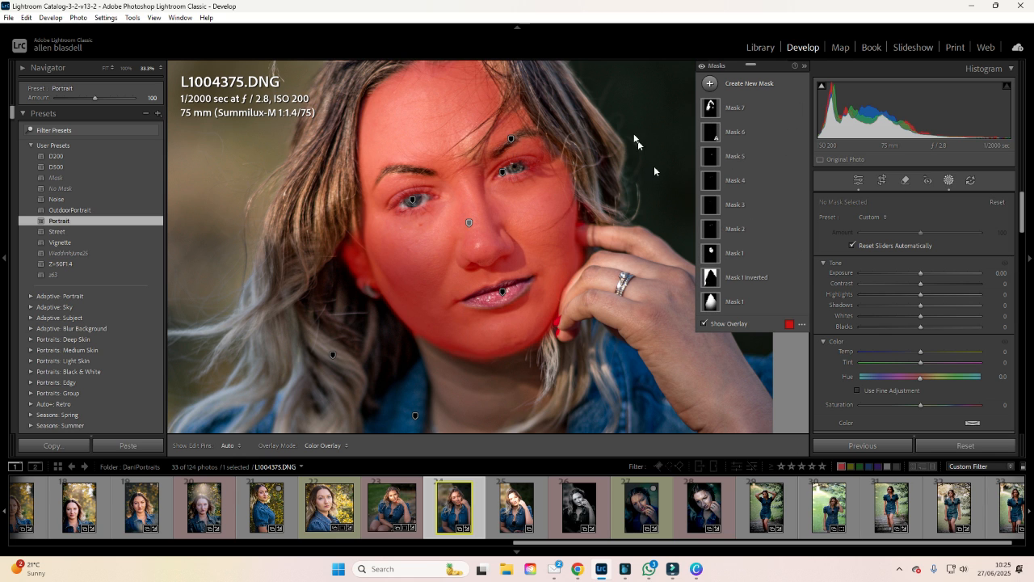
left_click(712, 255)
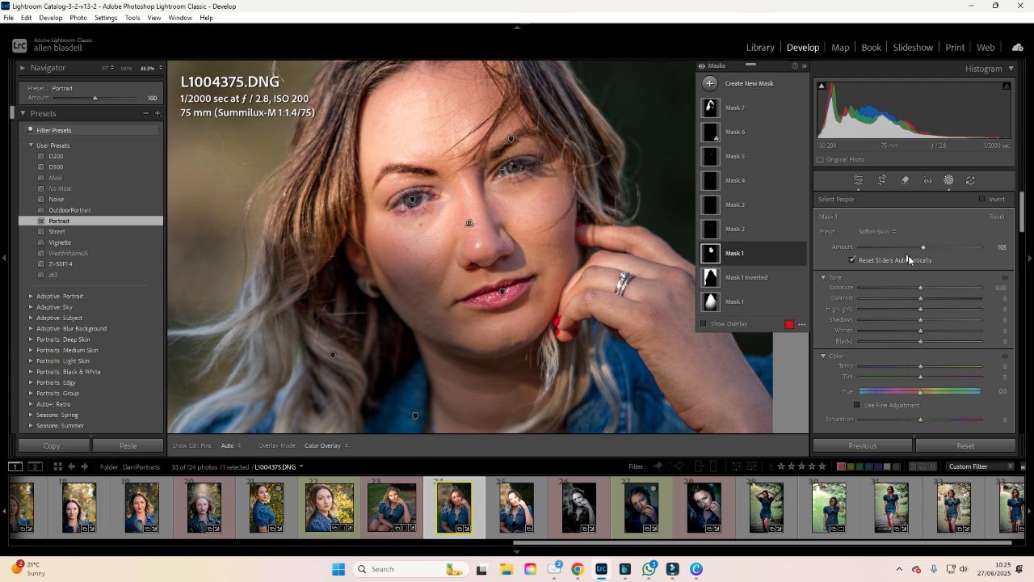
mouse_move(923, 245)
left_mouse_down()
mouse_move(819, 253)
mouse_move(923, 254)
left_mouse_up()
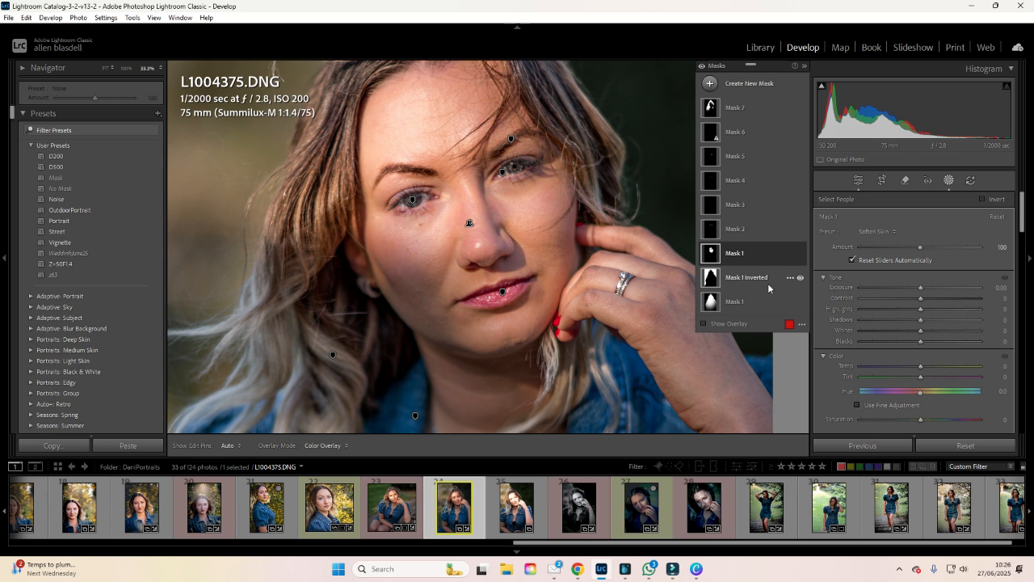
left_click_drag(923, 244, 900, 248)
- Review the Emphasis settings of the eyebrows mask, Mask 2, and reduce its Amount to 14
left_click(712, 230)
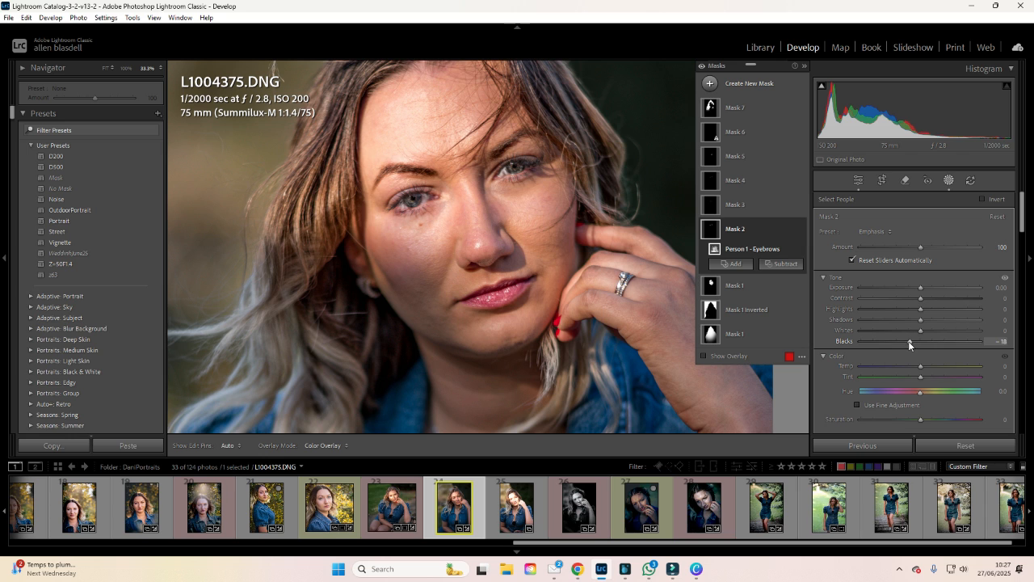
scroll(897, 330, "down", 3)
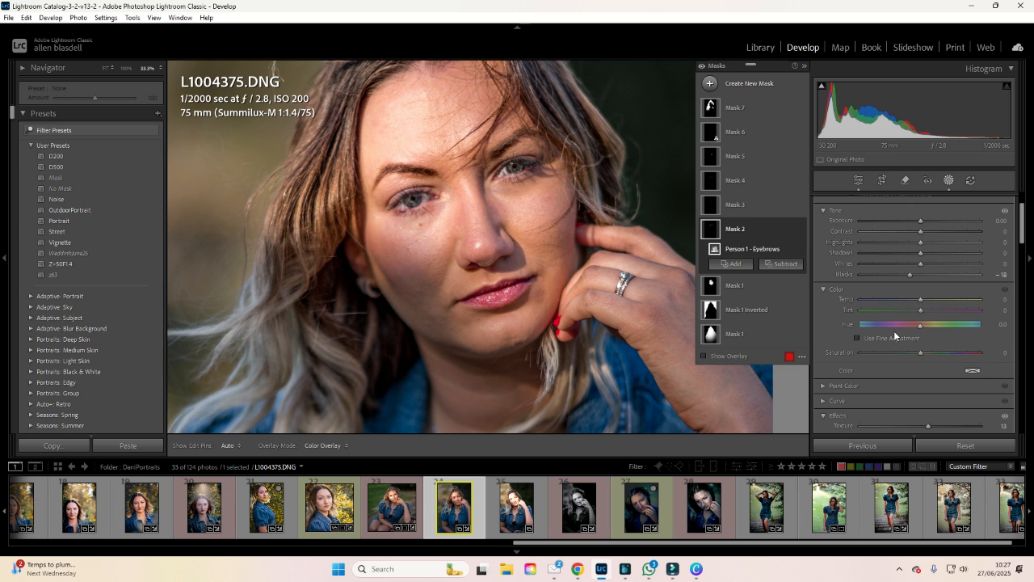
scroll(894, 331, "down", 5)
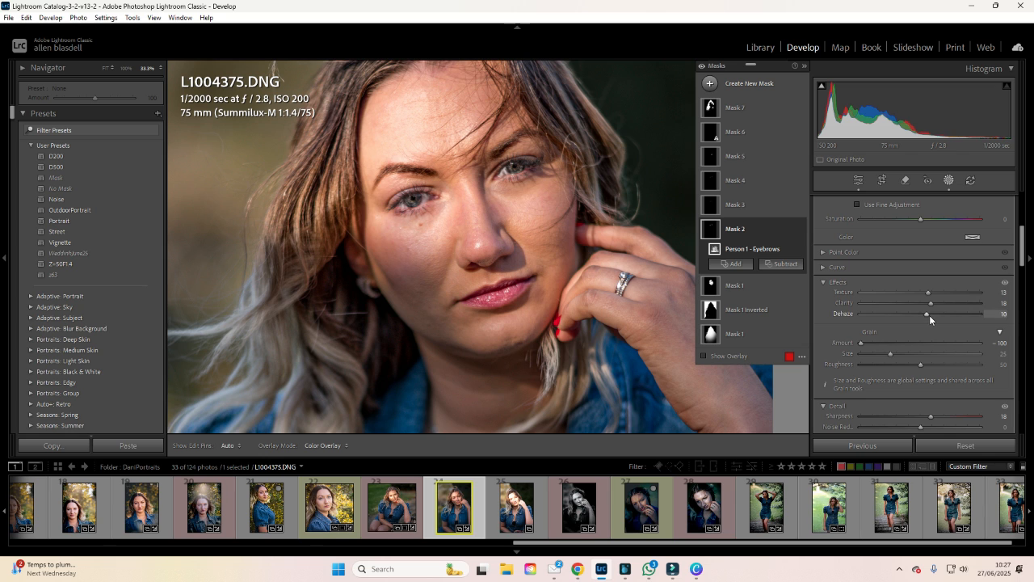
scroll(918, 242, "up", 8)
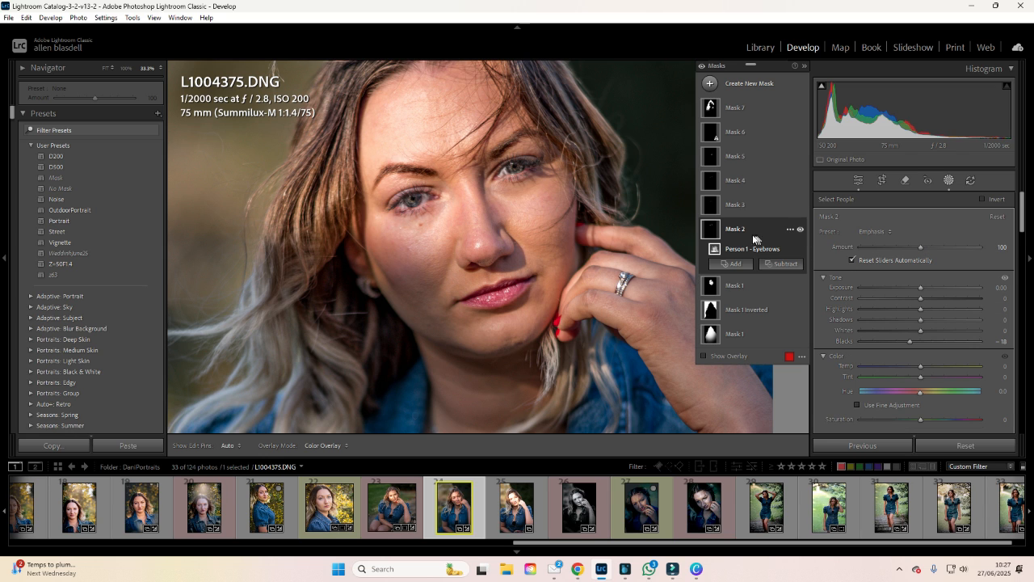
left_click_drag(921, 247, 875, 247)
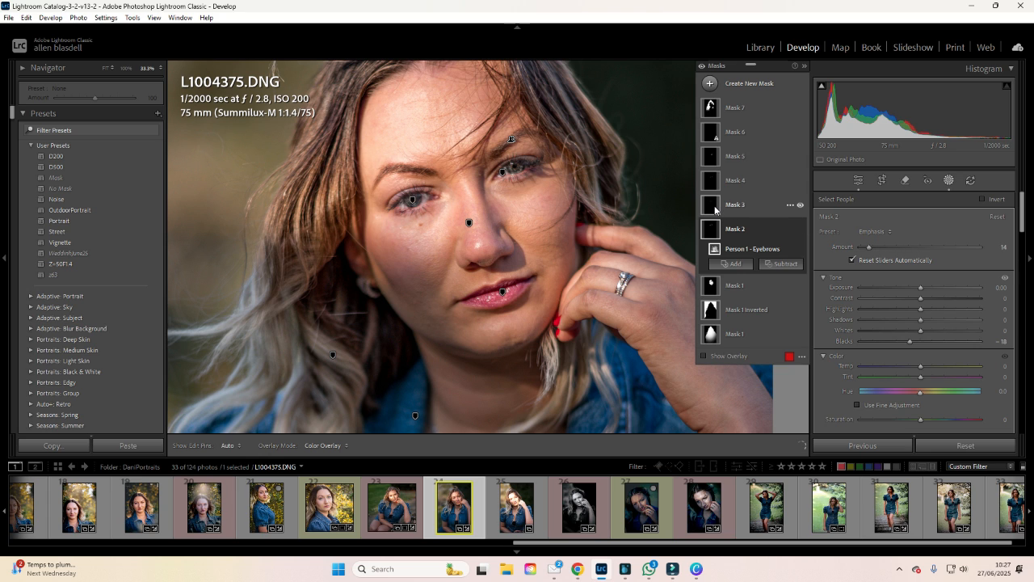
- Try Exposure -1.54 on the eye sclera mask, Mask 3, and settle on a slightly lowered Exposure
left_click(718, 209)
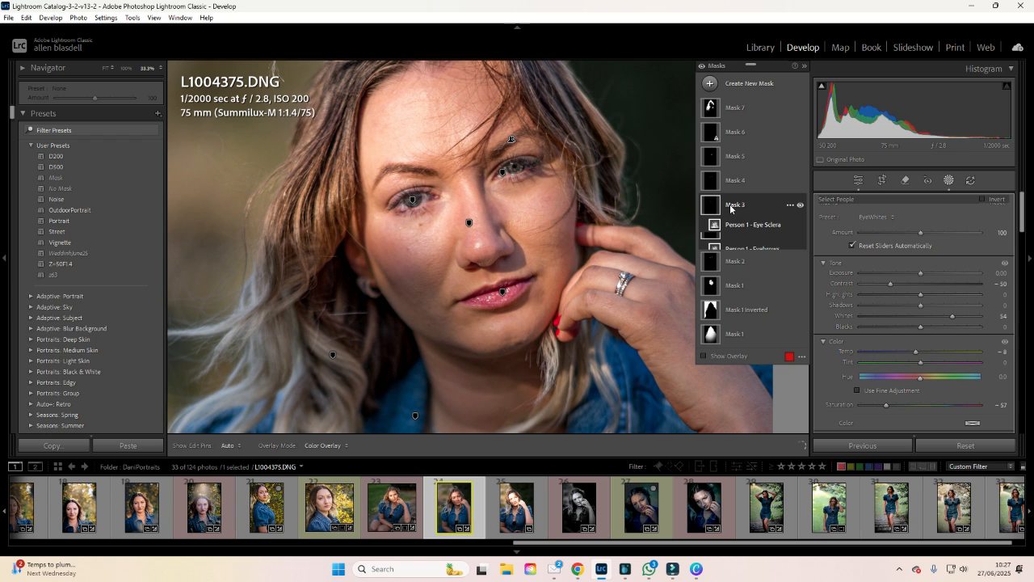
left_click(730, 207)
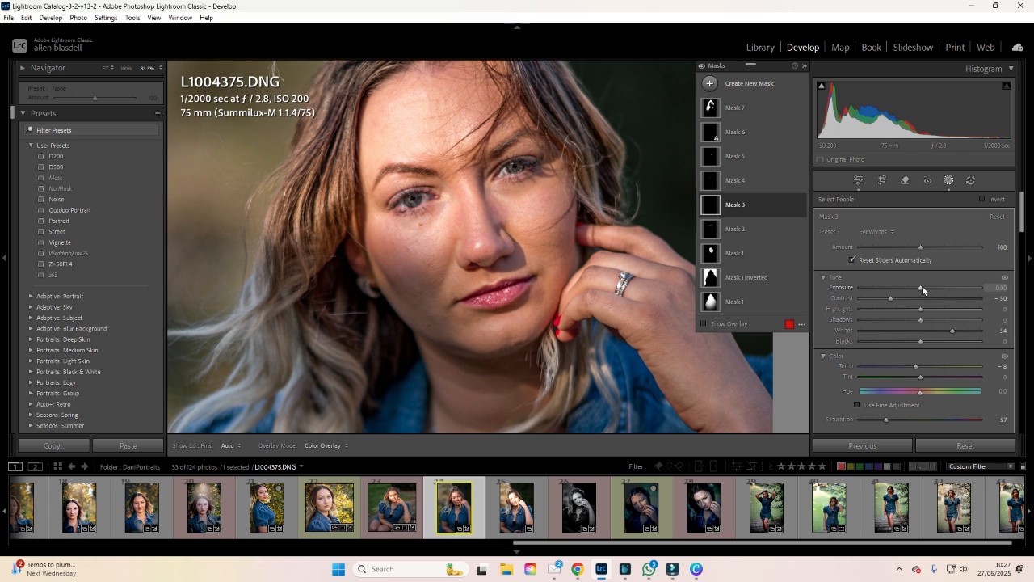
left_click_drag(921, 287, 898, 286)
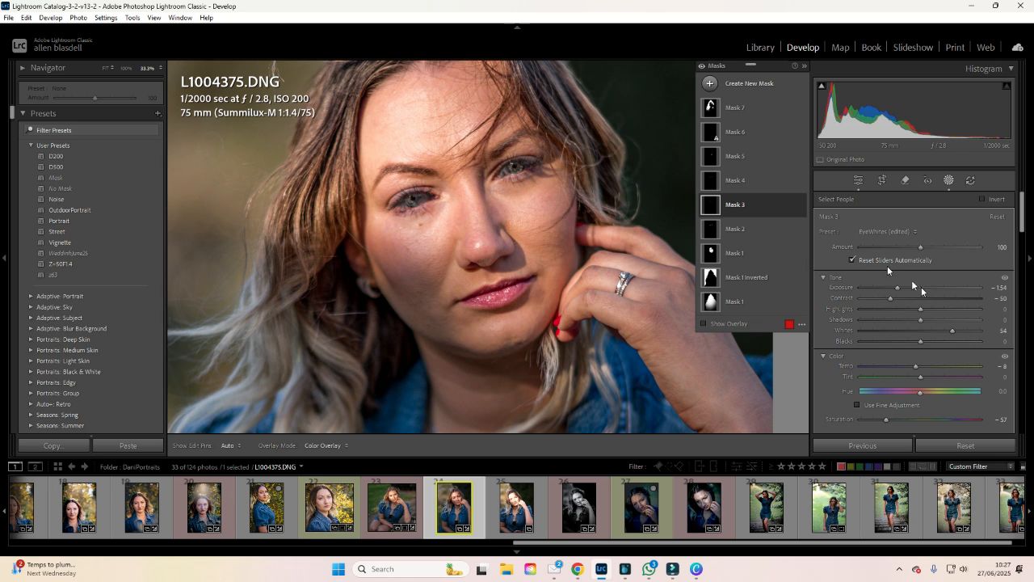
left_click_drag(896, 288, 914, 287)
- Reduce the Amount of the iris and pupil mask, Mask 4, to 77
left_click(746, 184)
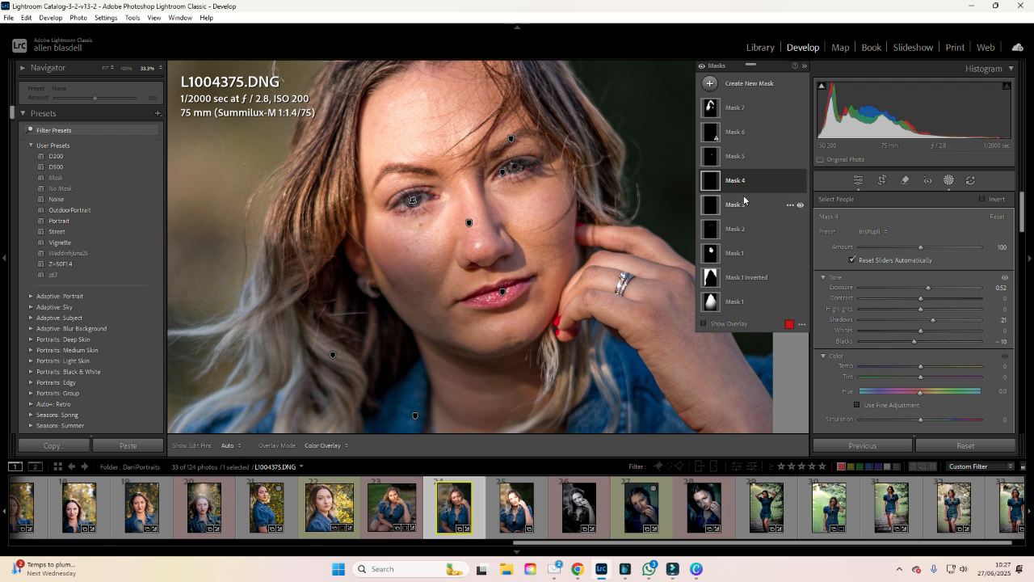
left_click(739, 184)
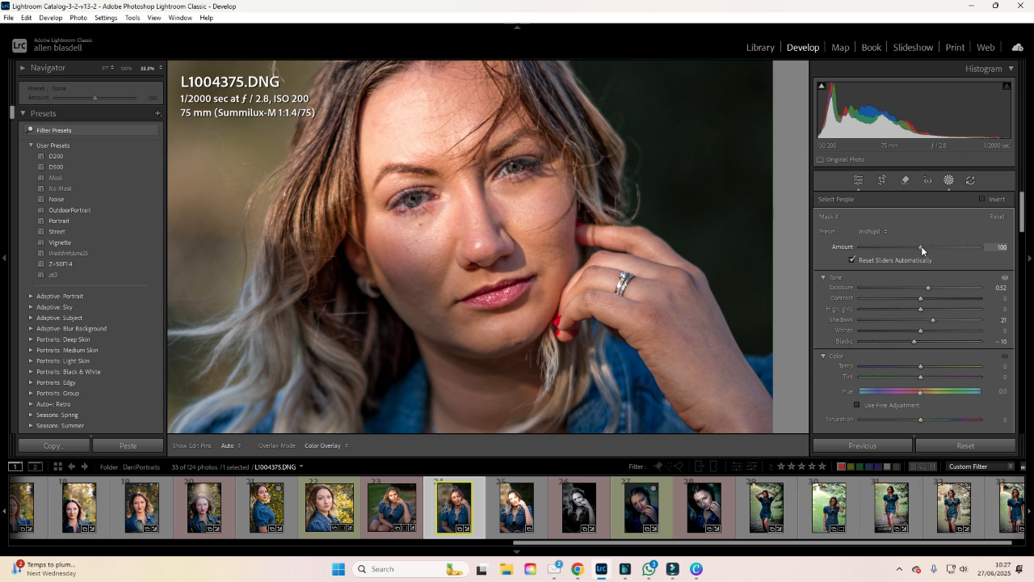
left_click_drag(921, 246, 909, 246)
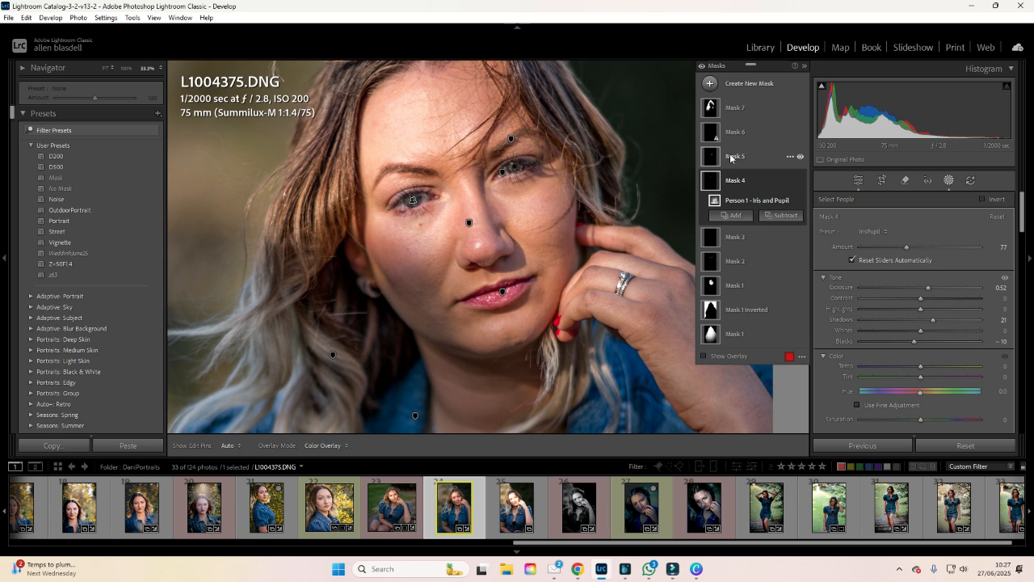
- Reduce the Amount of the lips mask, Mask 5, to 41
left_click(731, 158)
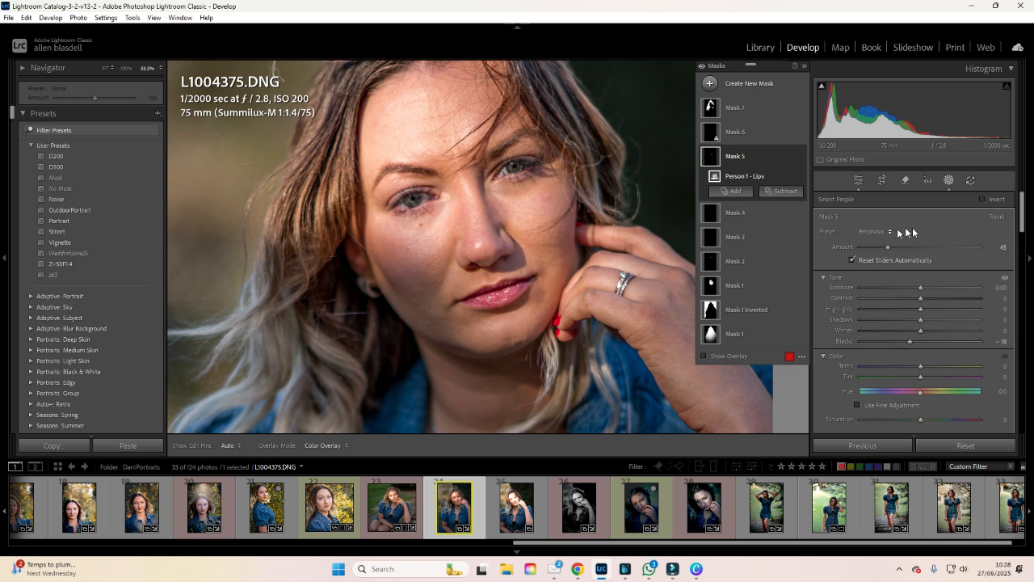
key("shift+w")
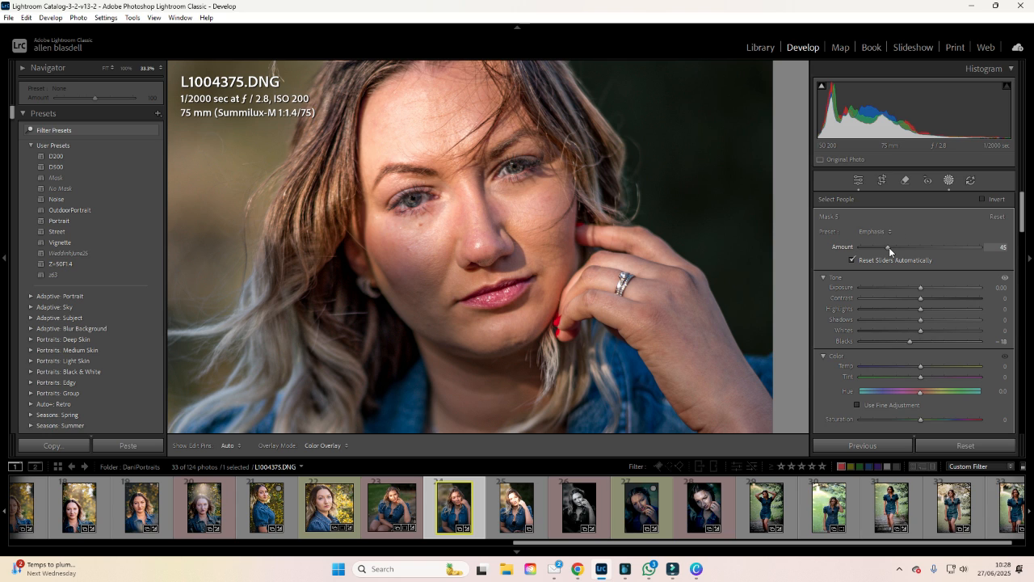
mouse_move(880, 247)
left_mouse_down()
mouse_move(840, 261)
mouse_move(905, 253)
mouse_move(885, 252)
left_mouse_up()
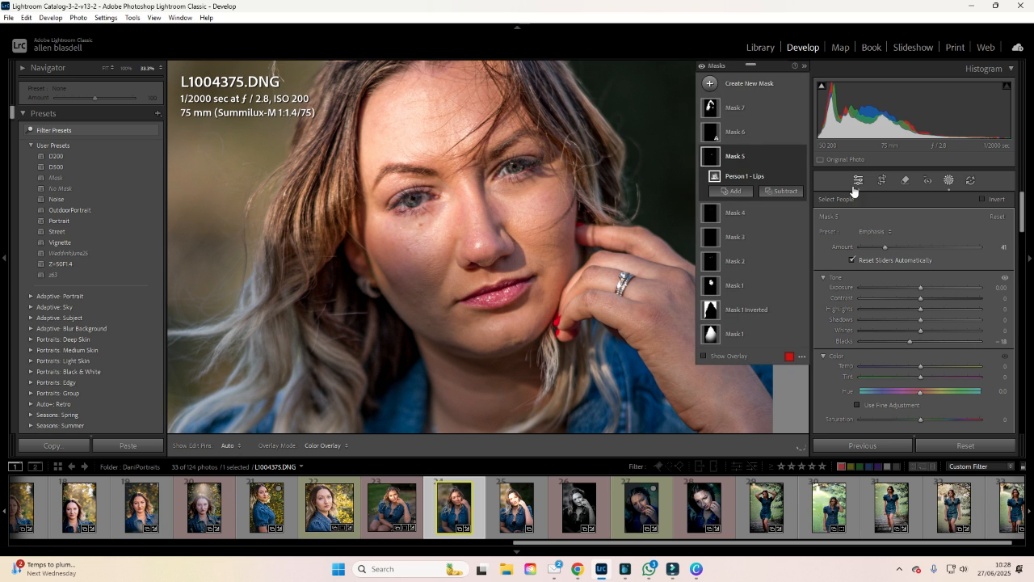
- Check the teeth mask, Mask 6, and set the Amount of the hair mask, Mask 7, to 86
left_click(736, 132)
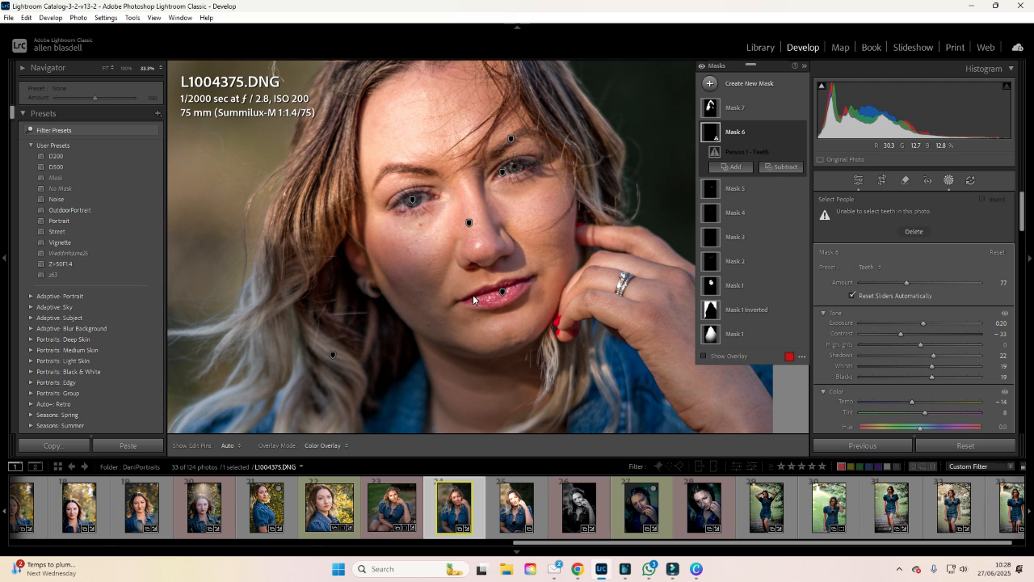
left_click(735, 132)
left_click(738, 111)
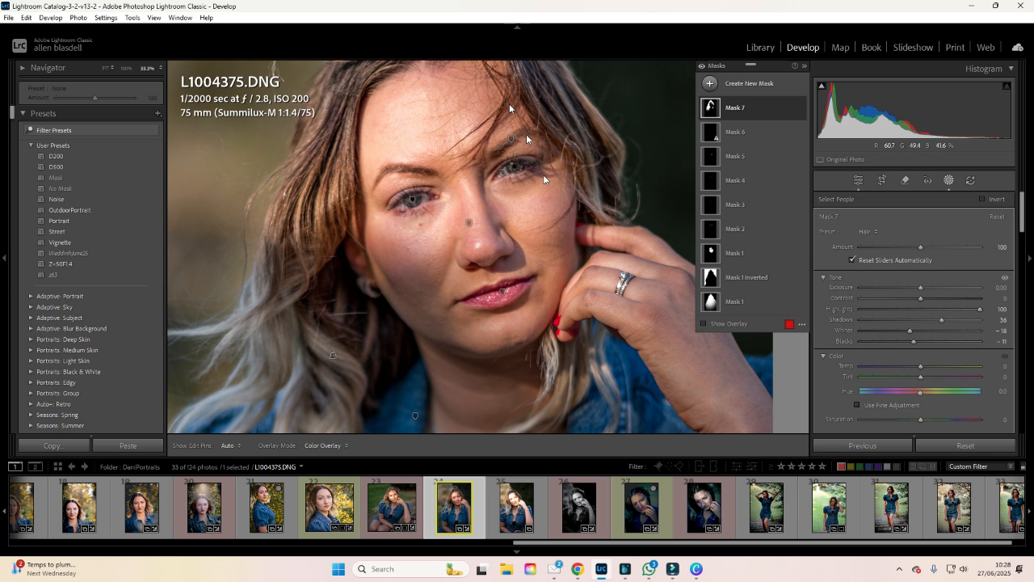
left_click(106, 68)
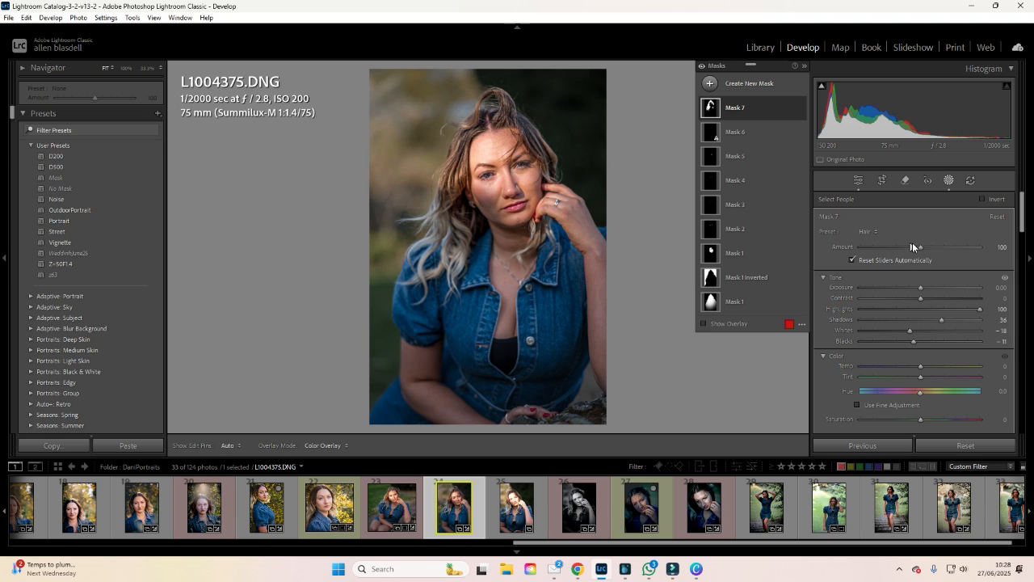
left_click_drag(922, 247, 903, 252)
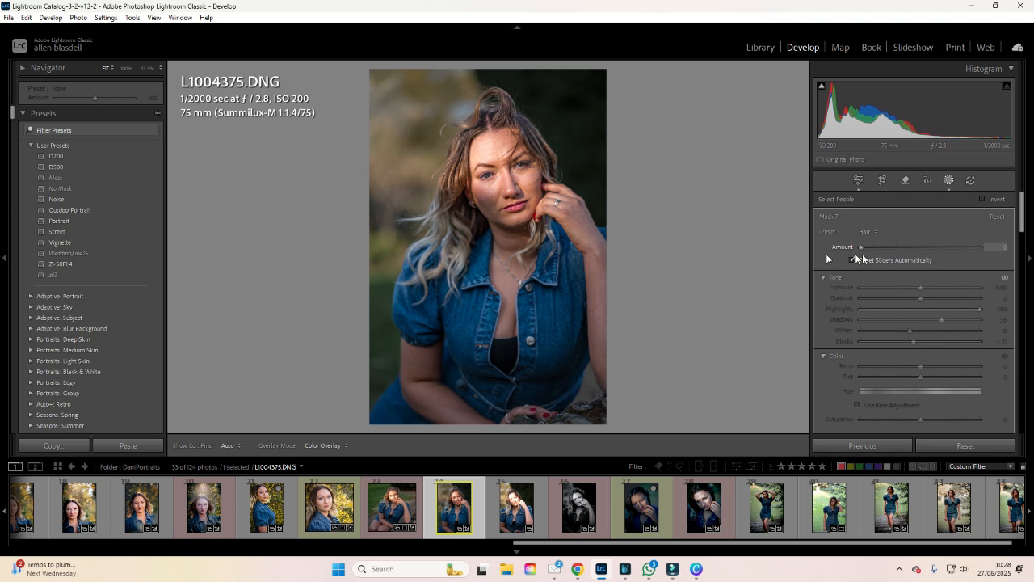
left_click_drag(862, 259, 914, 255)
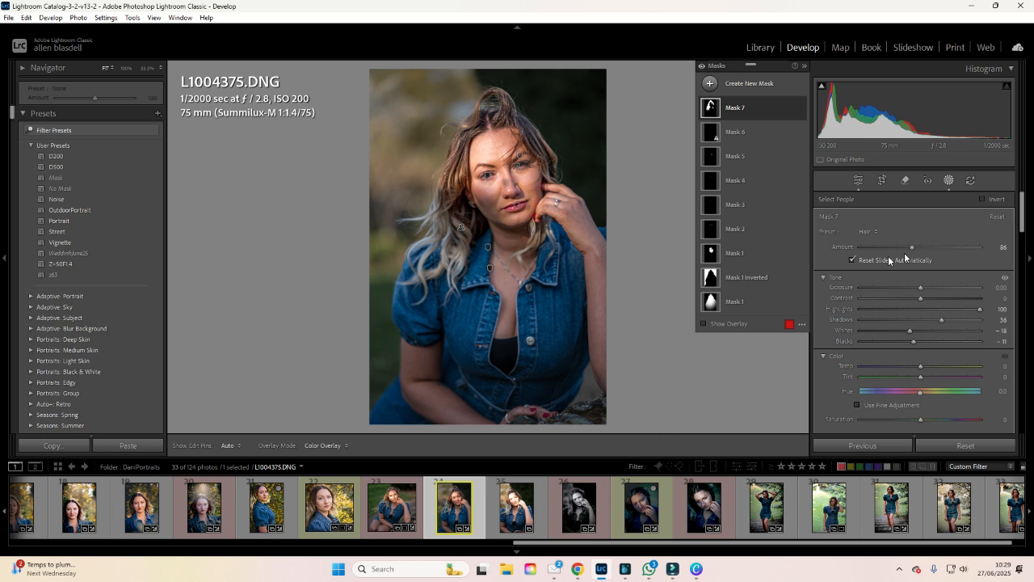
- Leave masking, set the photo's overall Exposure to +0.70, and apply the Vignette preset with an Amount of 141
left_click(950, 183)
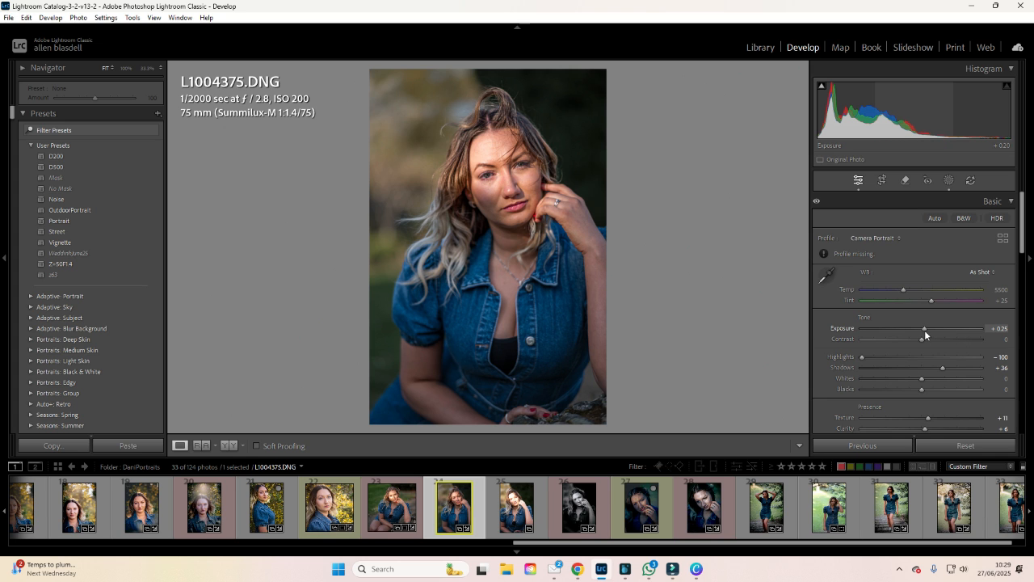
left_click_drag(925, 333, 930, 330)
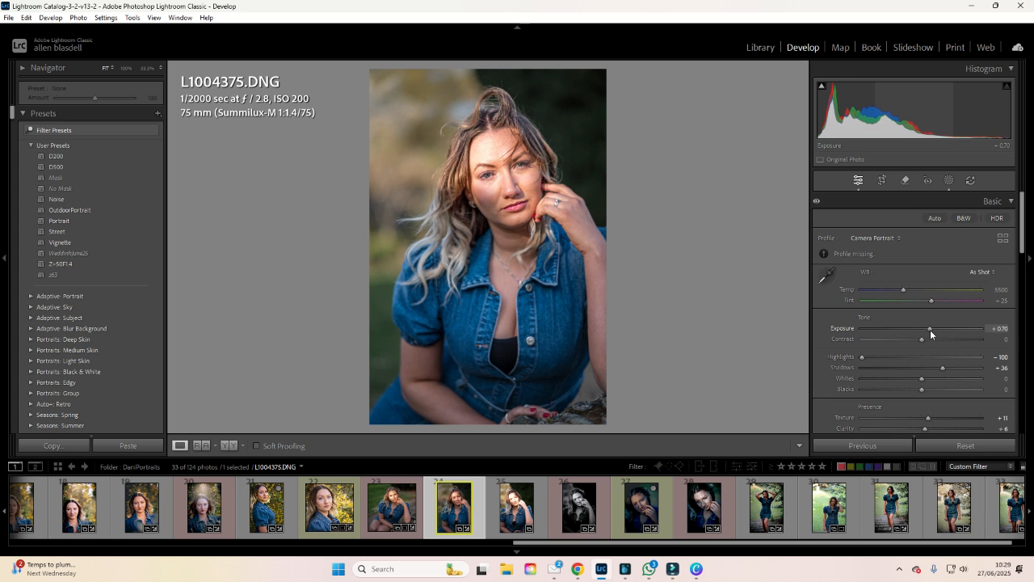
left_click(62, 242)
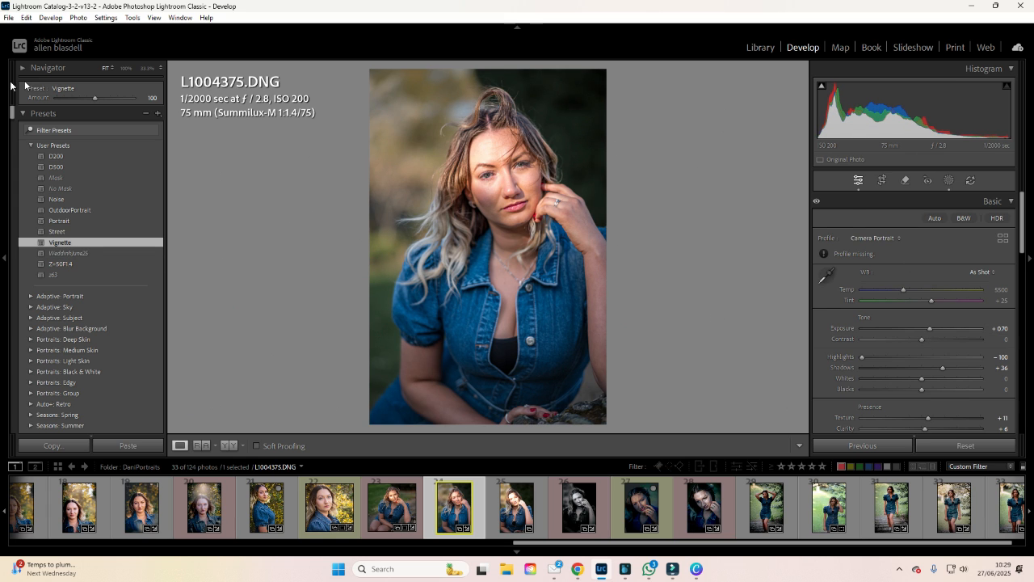
mouse_move(94, 98)
left_mouse_down()
mouse_move(134, 98)
mouse_move(51, 98)
mouse_move(111, 97)
left_mouse_up()
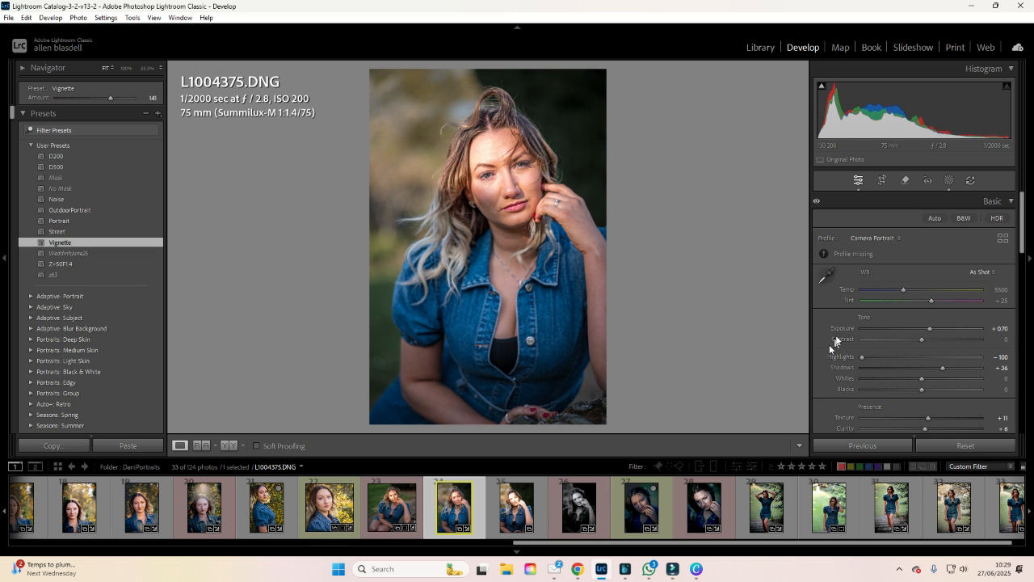
- Set Highlights to -100 in the facial skin mask, reduce its Amount to 28, and leave masking
left_click(950, 182)
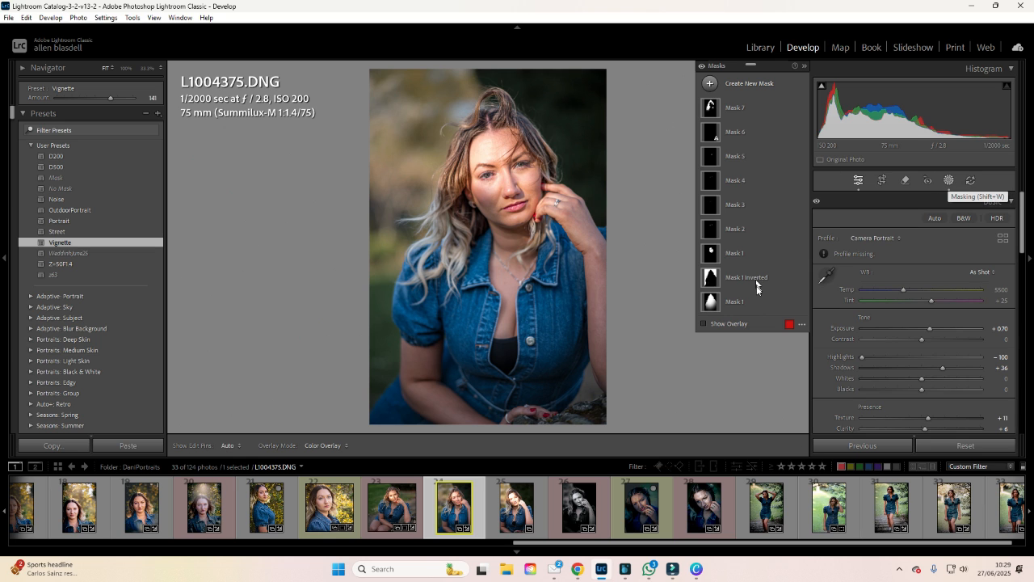
left_click(714, 253)
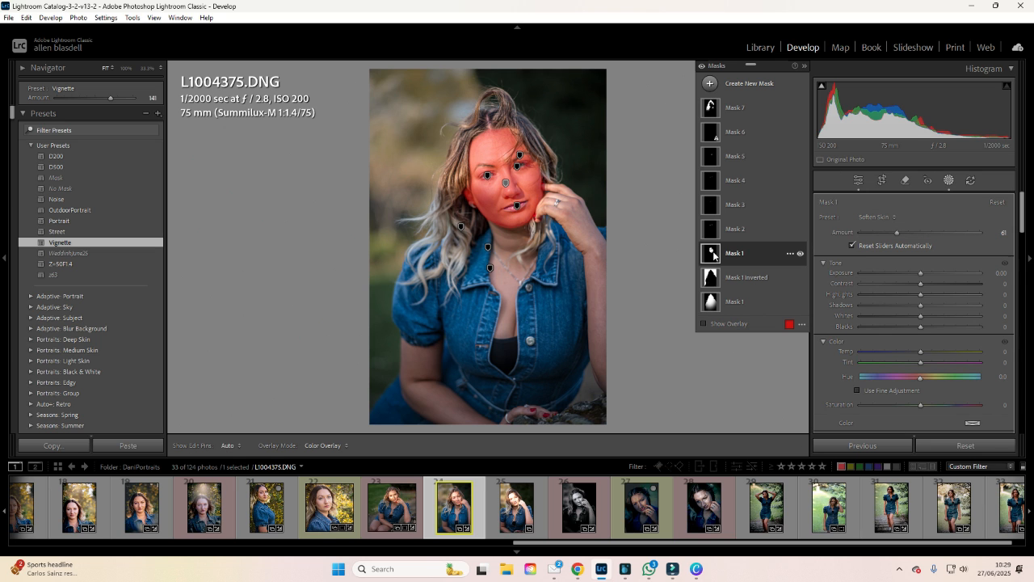
left_click(733, 256)
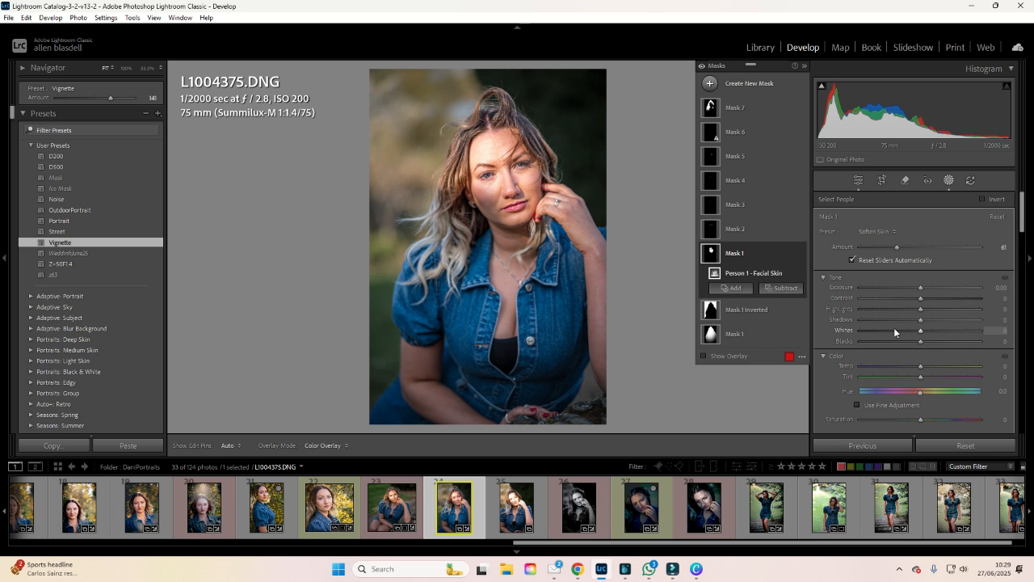
left_click_drag(920, 310, 852, 313)
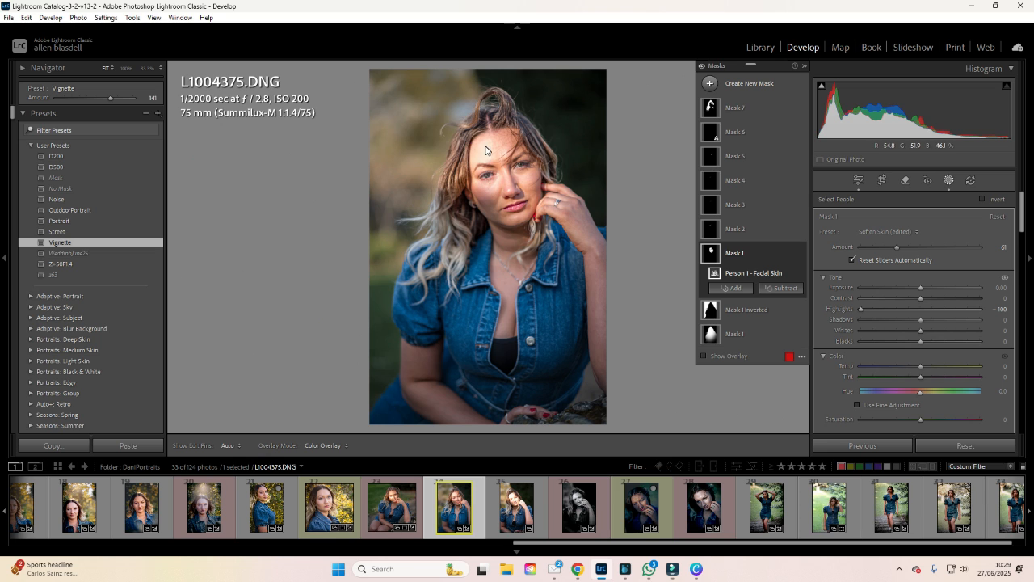
left_click_drag(895, 248, 838, 249)
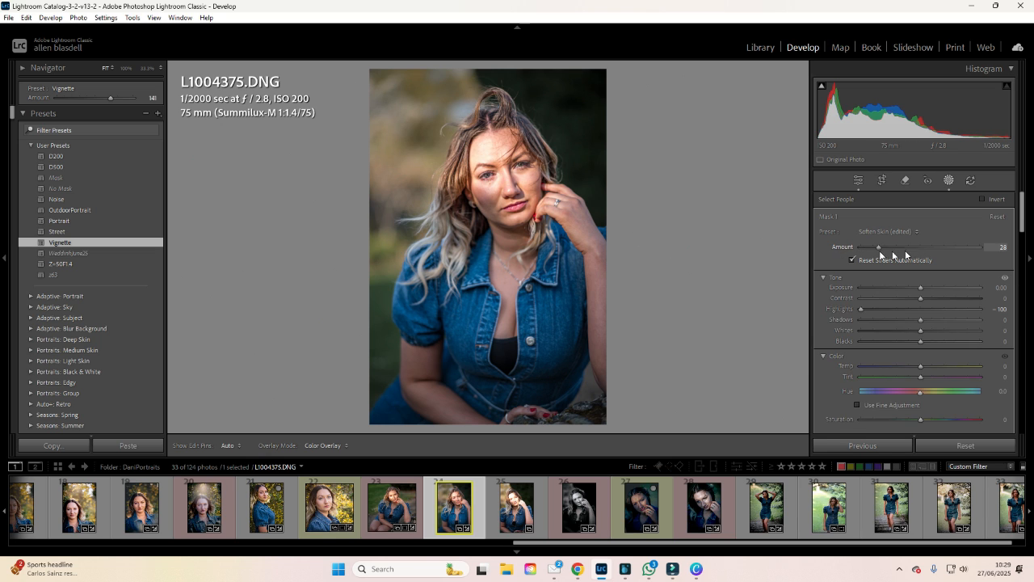
key("shift+w")
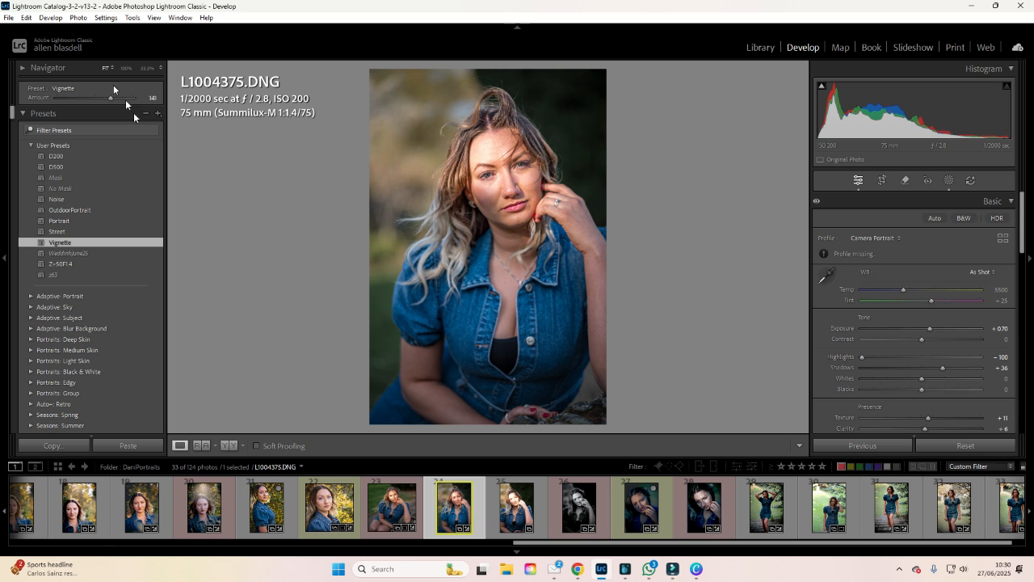
- Review the export settings for location, file naming, JPEG format, image sizing, metadata choices and watermark, and close them without exporting
left_click(9, 18)
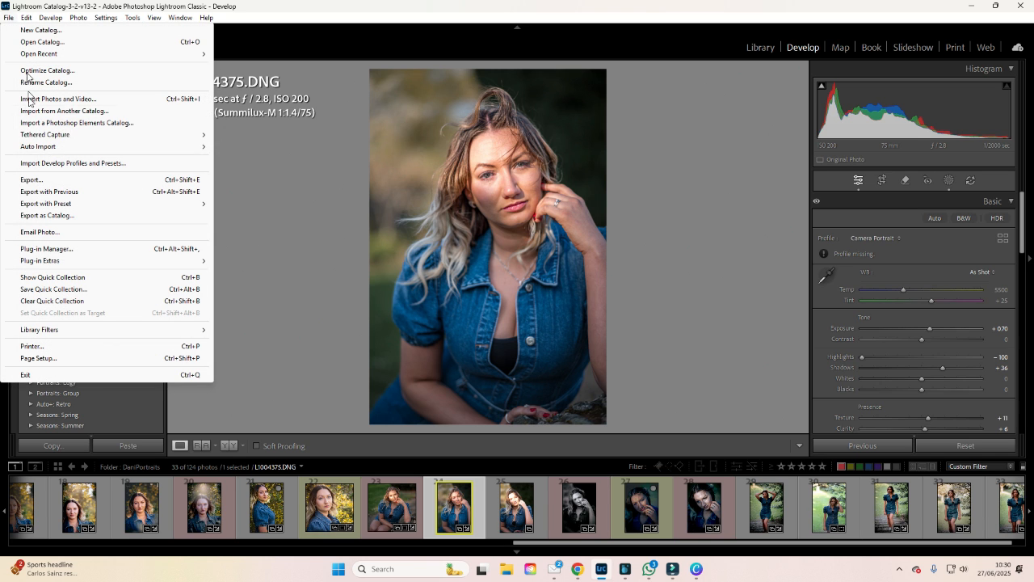
left_click(31, 180)
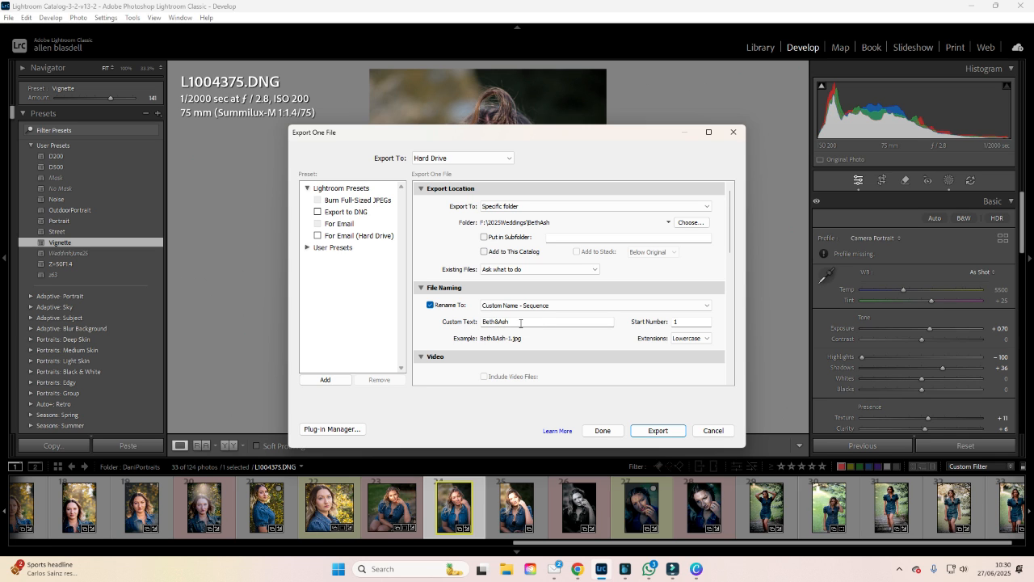
left_click_drag(730, 227, 730, 305)
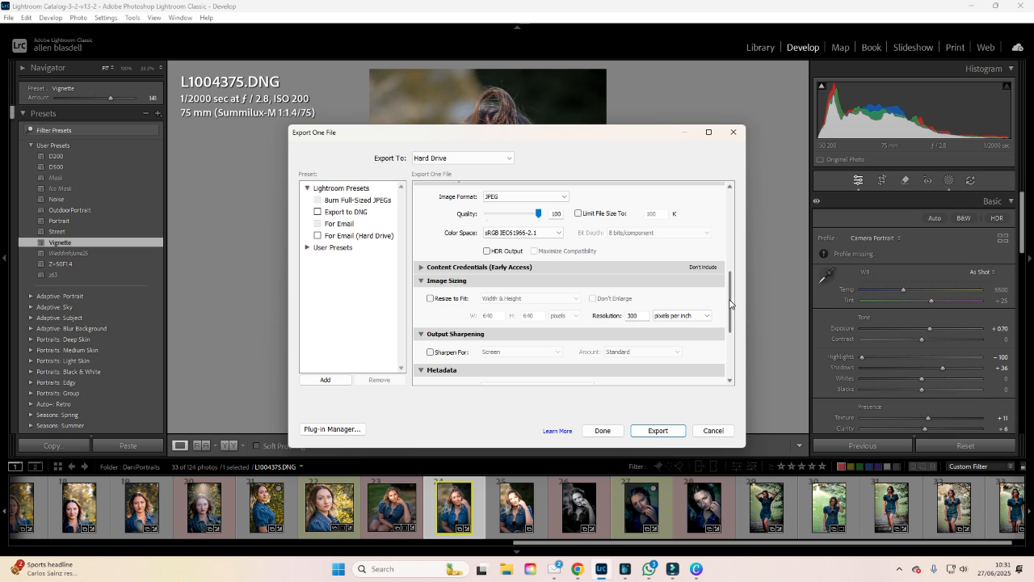
left_click_drag(731, 303, 726, 337)
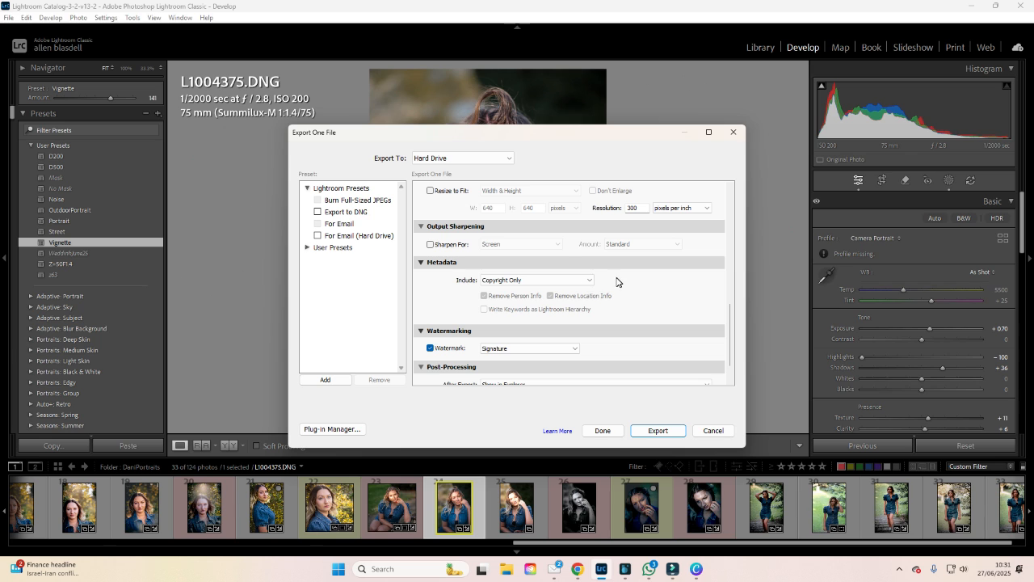
left_click(589, 280)
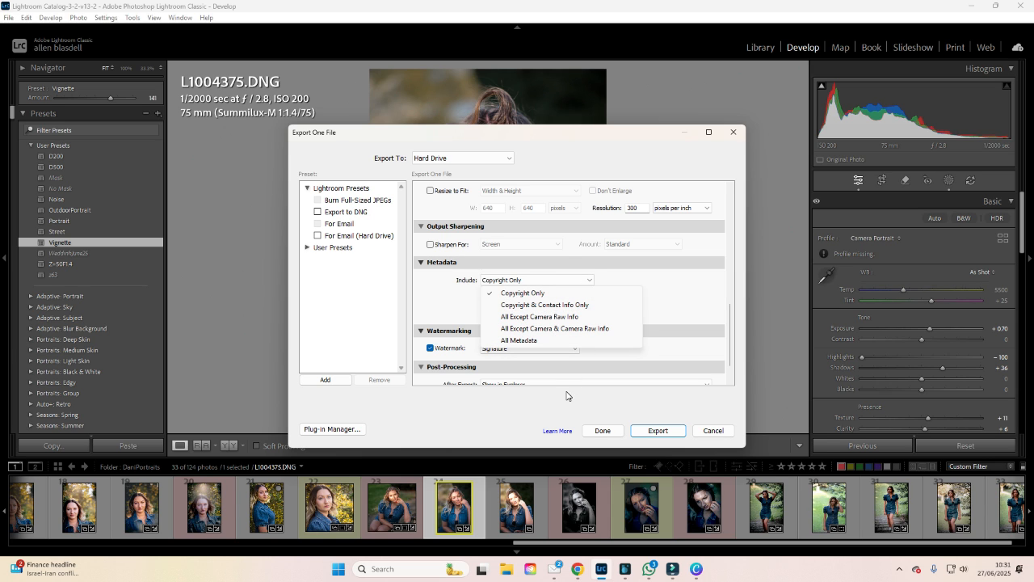
left_click(718, 288)
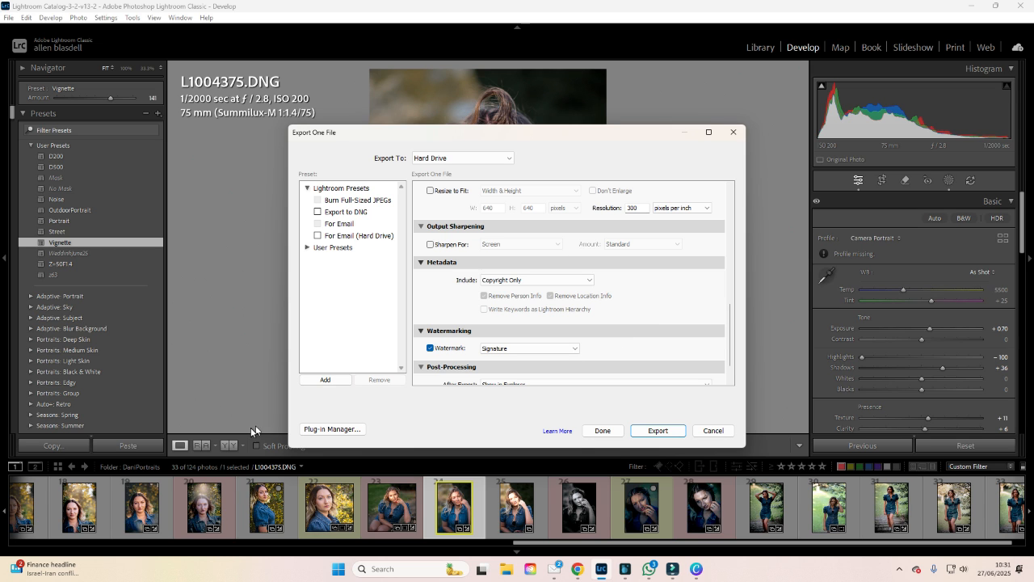
left_click(714, 431)
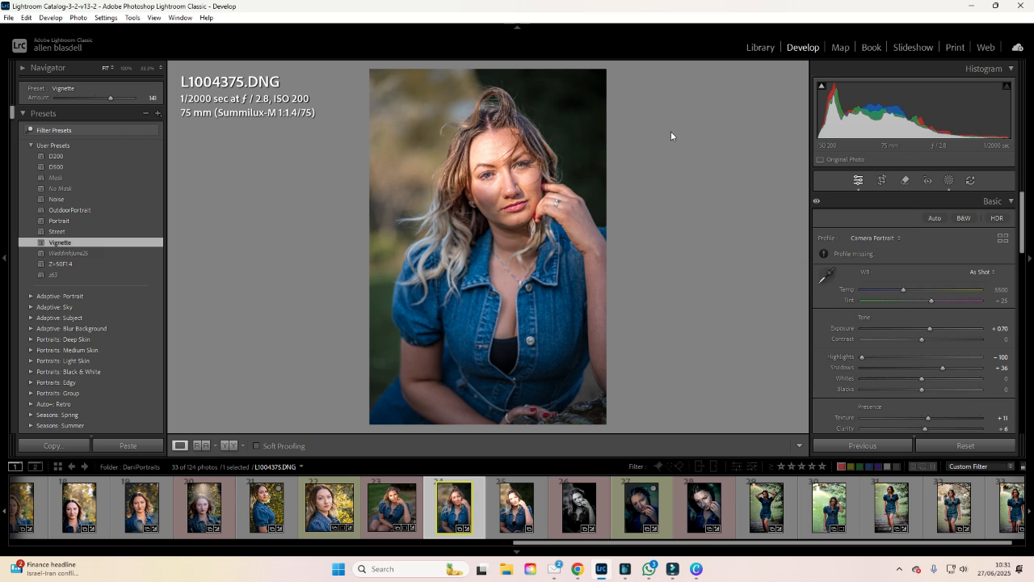